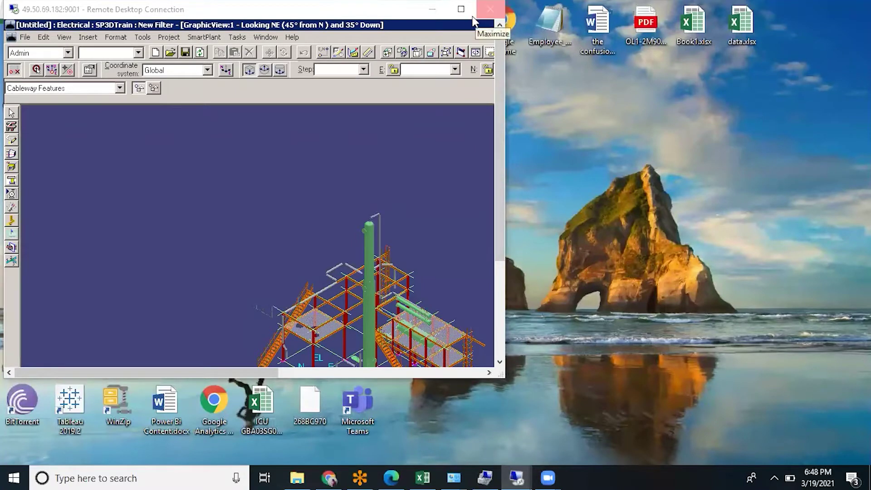
Maximize the Remote Desktop session window to fill the screen
{"action": "left_click", "coordinate": [461, 9]}
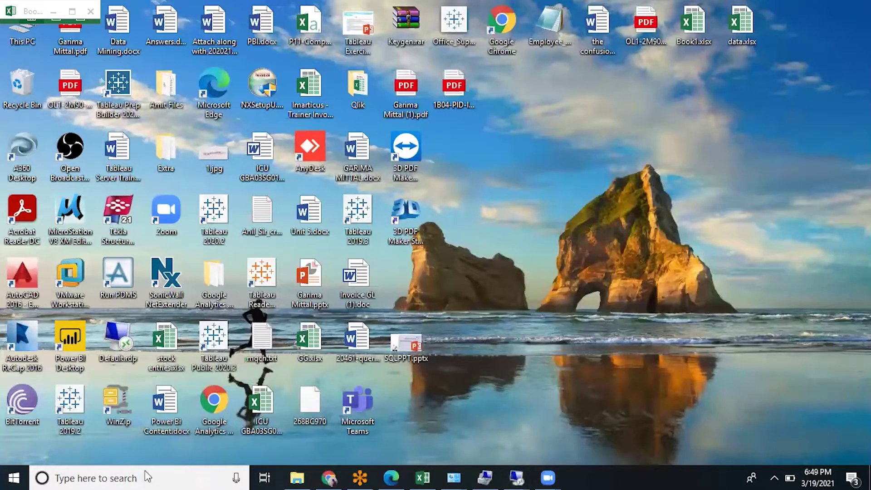
{"action": "type", "text": "m"}
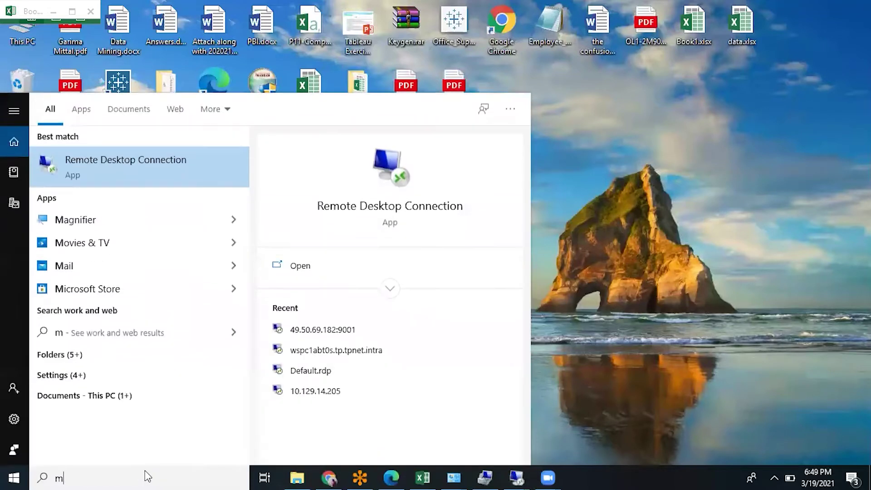
{"action": "left_click", "coordinate": [321, 332]}
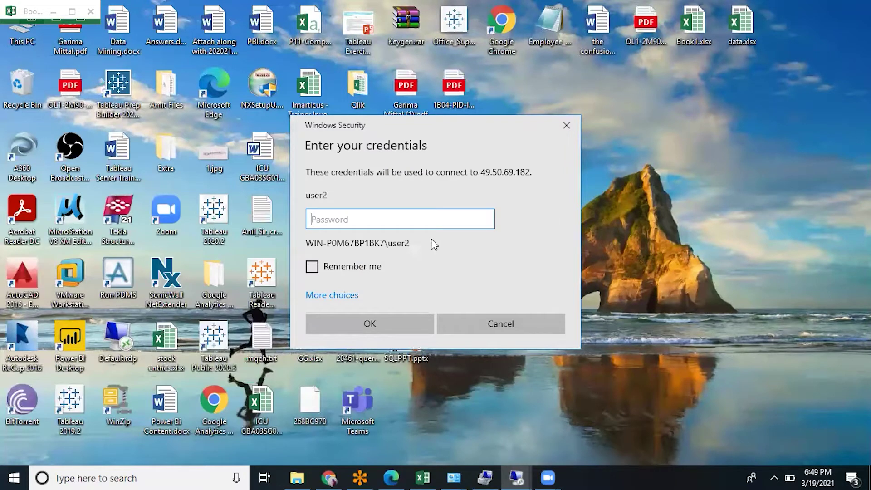
{"action": "type", "text": "••••••••"}
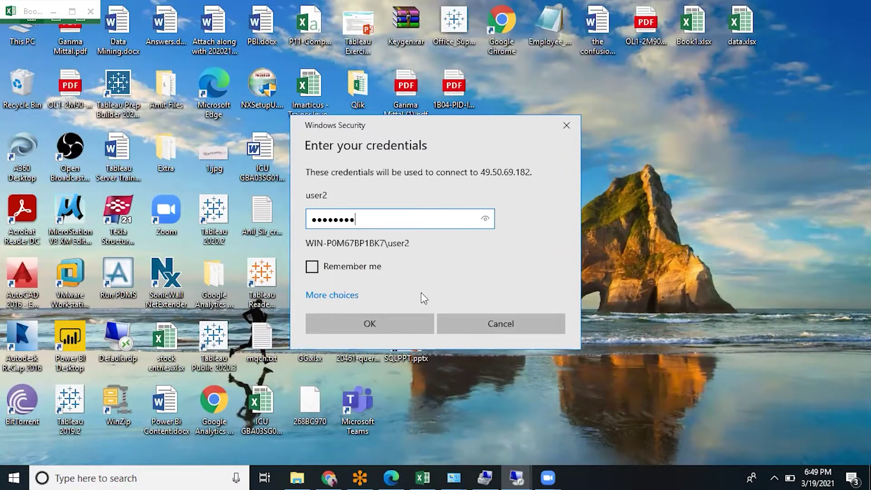
{"action": "left_click", "coordinate": [391, 326]}
{"action": "left_click", "coordinate": [471, 362]}
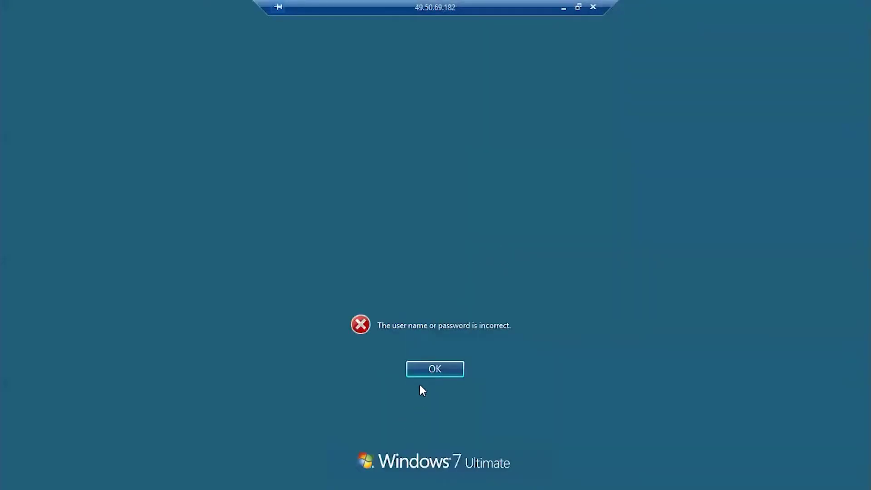
Retry the Windows 7 logon password after two incorrect-password errors
{"action": "left_click", "coordinate": [428, 369]}
{"action": "type", "text": "•"}
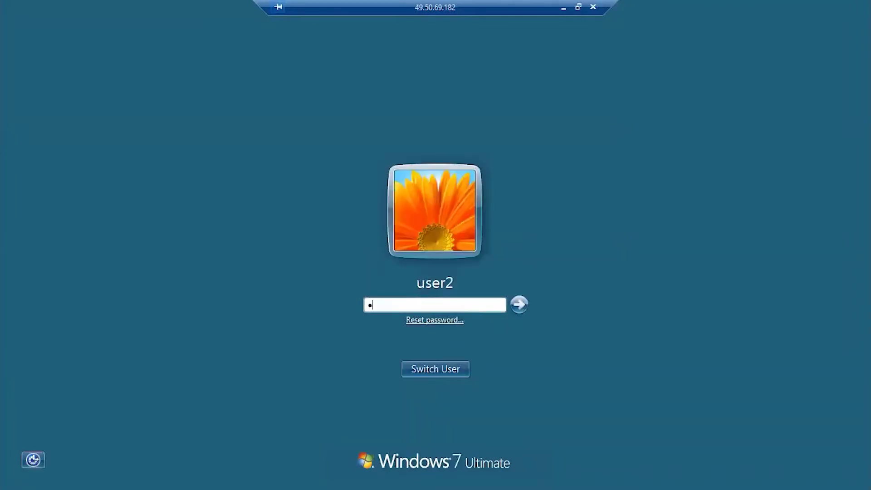
{"action": "type", "text": "••••••••••"}
{"action": "key", "text": "Return"}
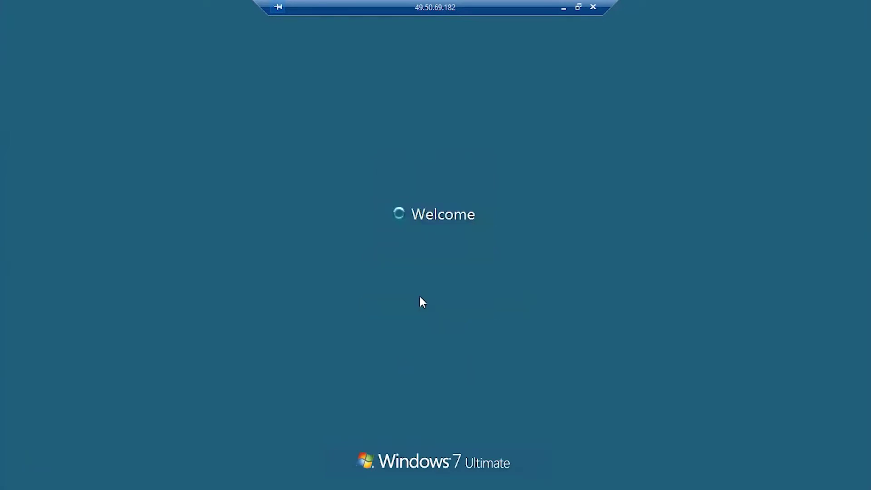
{"action": "left_click", "coordinate": [425, 368]}
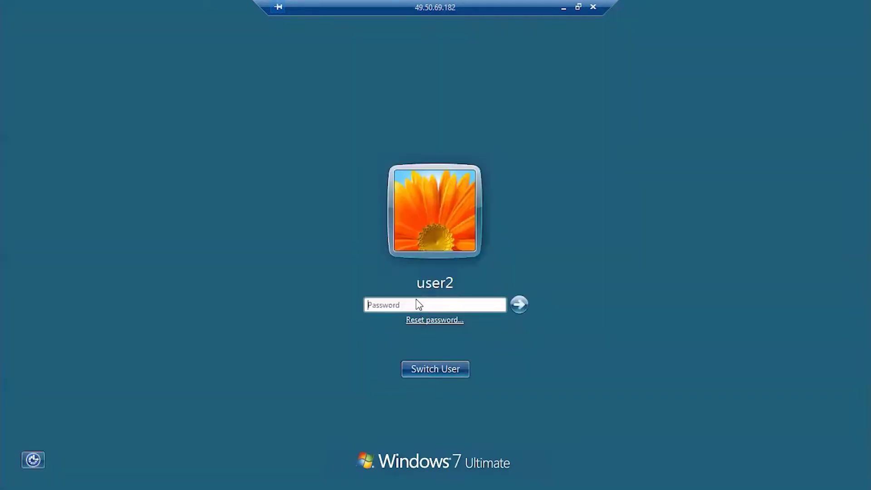
{"action": "type", "text": "••••••••••"}
{"action": "key", "text": "Return"}
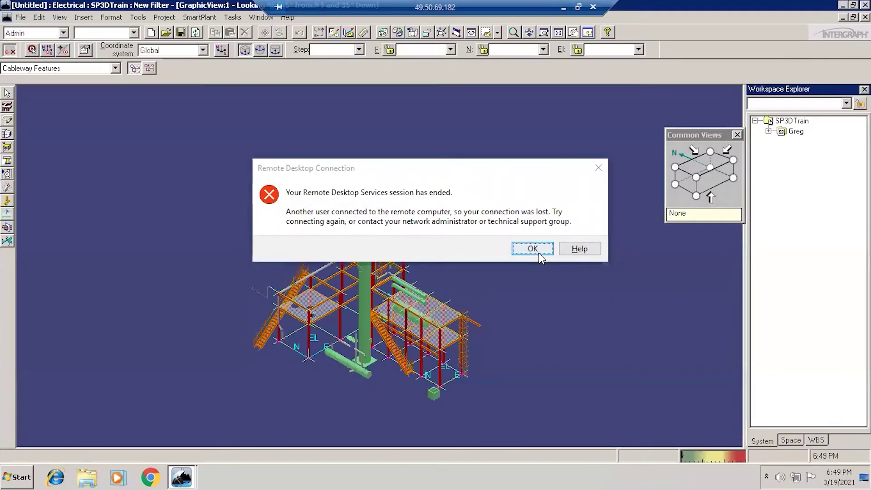
Dismiss the session-ended message with OK
{"action": "left_click", "coordinate": [598, 168]}
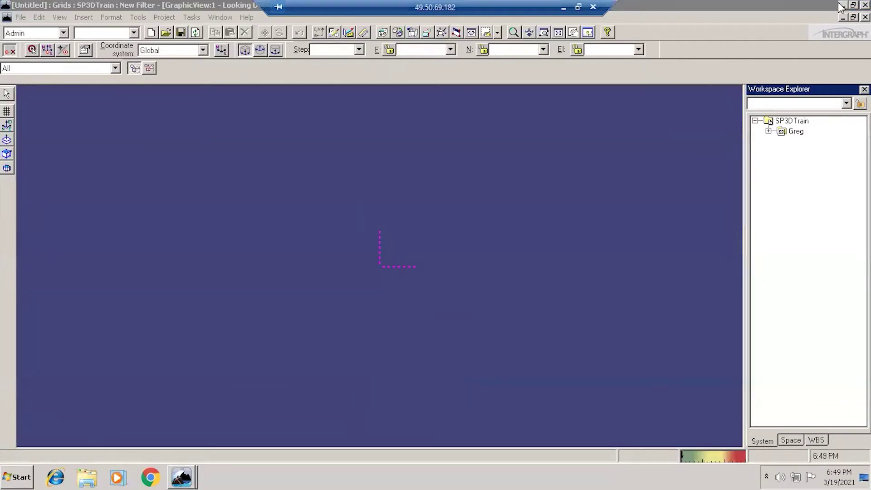
Launch SmartPlant 3D, create a session from the MetricUnits template, and maximize GraphicView:1
{"action": "left_click", "coordinate": [841, 5]}
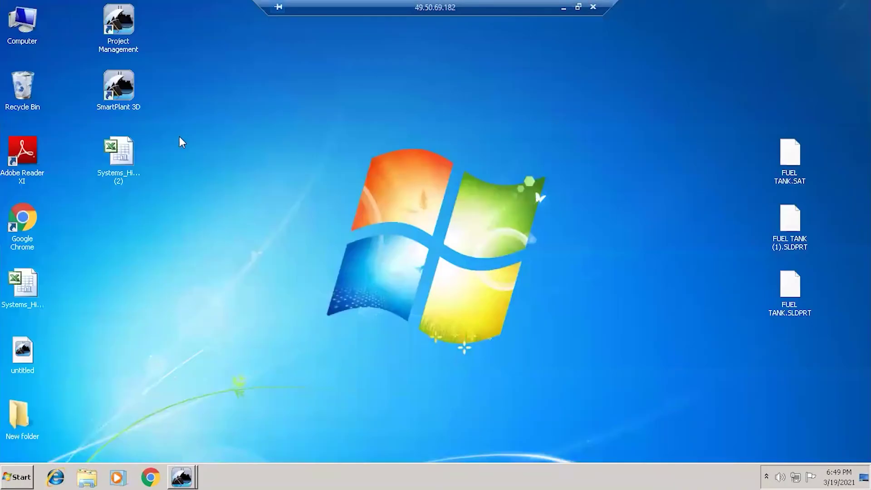
{"action": "double_click", "coordinate": [127, 96]}
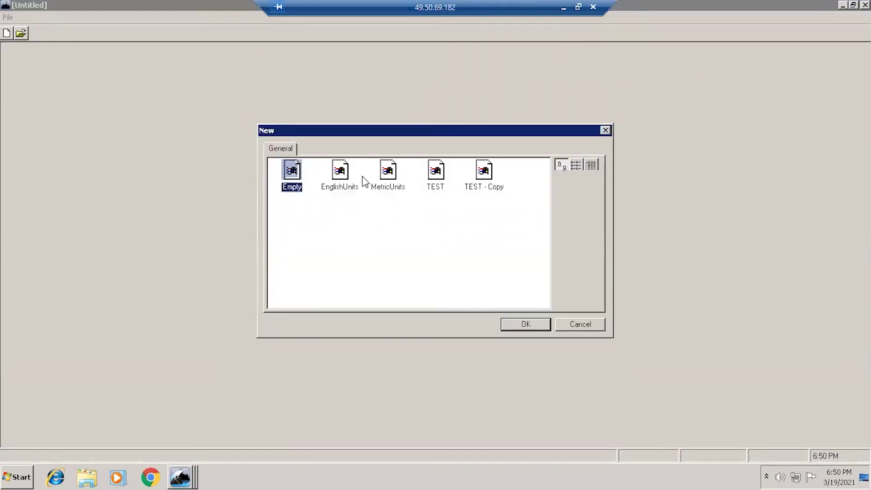
{"action": "left_click", "coordinate": [389, 173]}
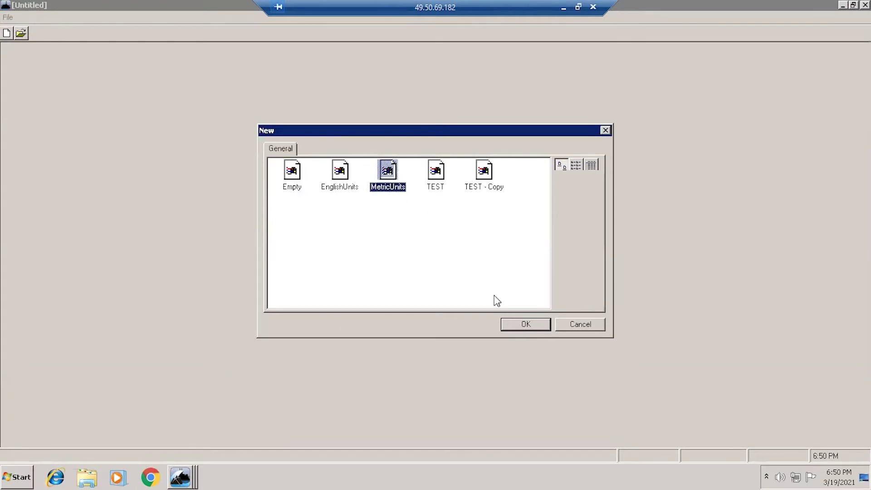
{"action": "left_click", "coordinate": [526, 323]}
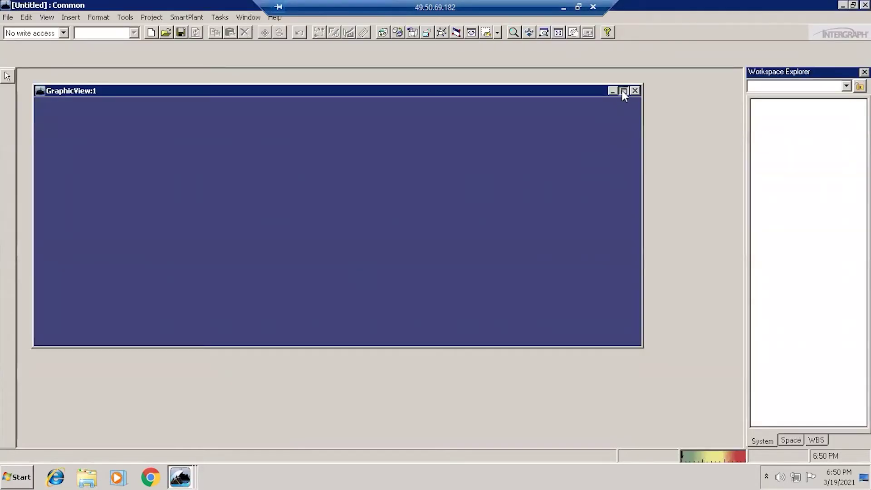
{"action": "left_click", "coordinate": [623, 91]}
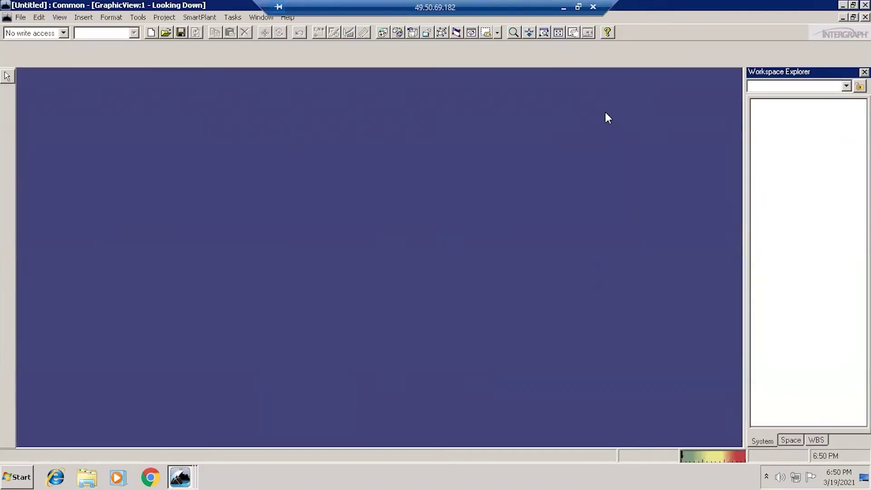
Define the workspace with plant SP3DTrain and New Filter from My Filters, then load it
{"action": "left_click", "coordinate": [22, 18]}
{"action": "left_click", "coordinate": [47, 122]}
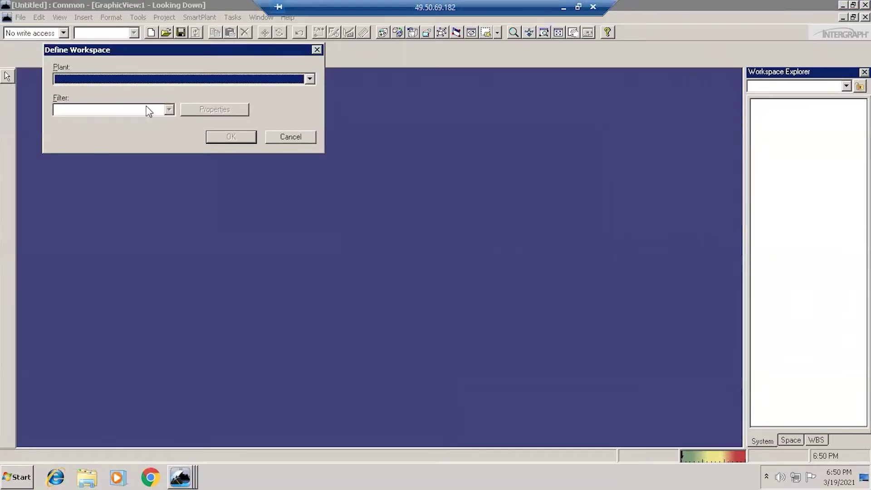
{"action": "left_click", "coordinate": [170, 75]}
{"action": "left_click", "coordinate": [122, 98]}
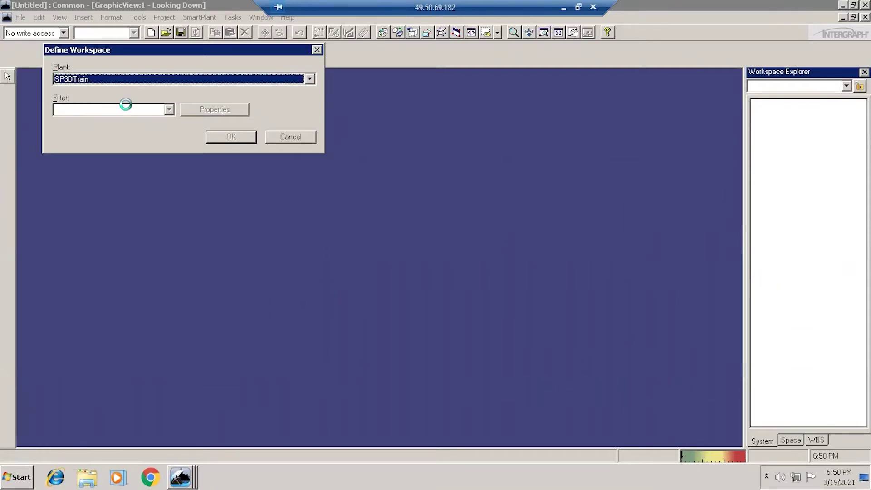
{"action": "left_click", "coordinate": [163, 110]}
{"action": "left_click", "coordinate": [144, 129]}
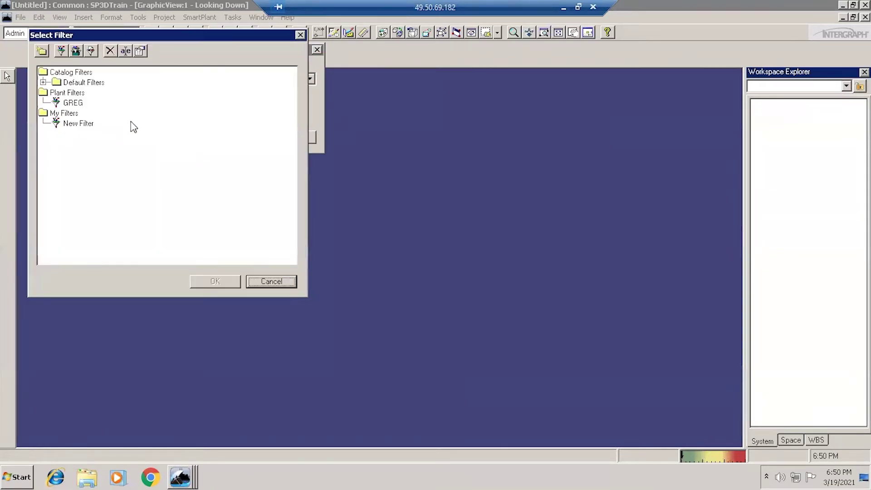
{"action": "left_click", "coordinate": [84, 126]}
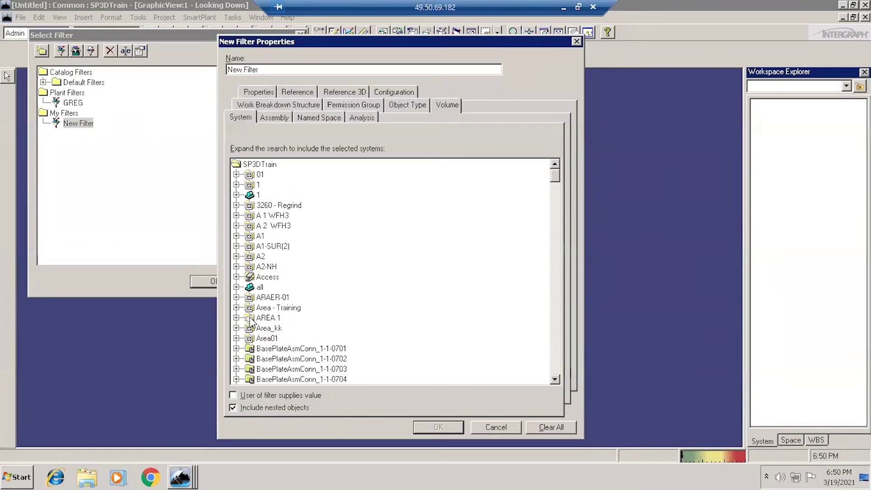
{"action": "left_click", "coordinate": [497, 427]}
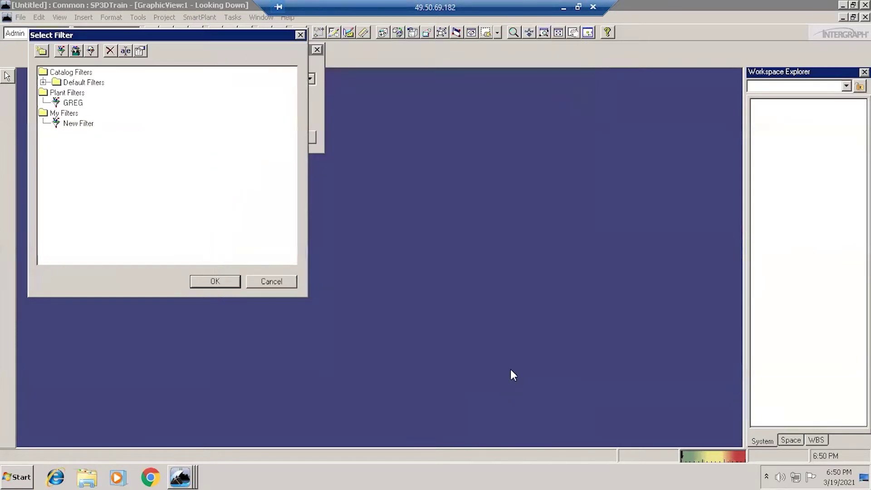
{"action": "left_click", "coordinate": [78, 123]}
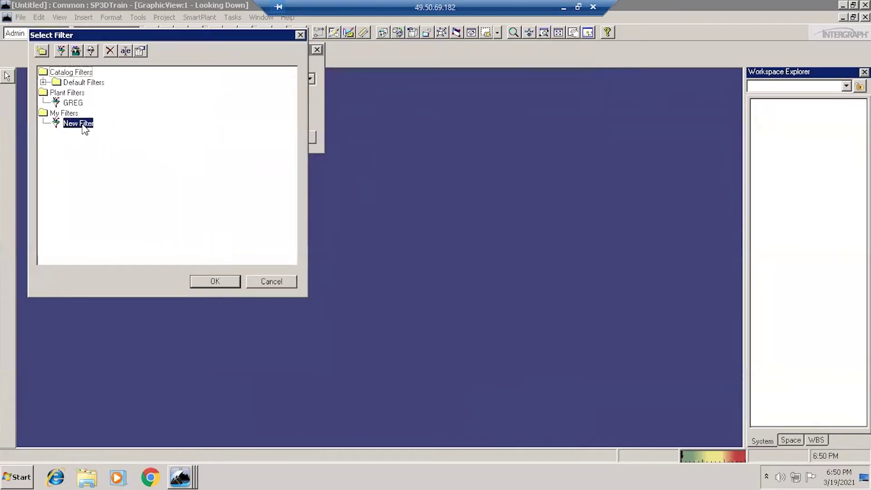
{"action": "left_click", "coordinate": [228, 284]}
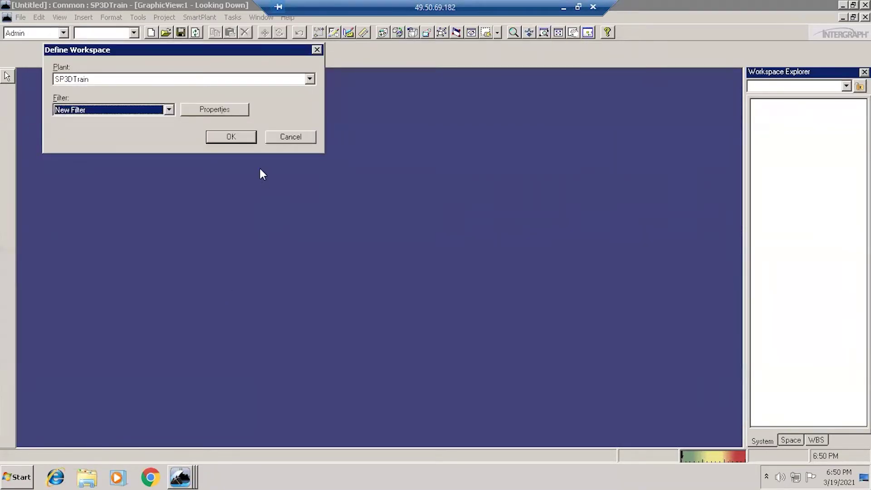
{"action": "left_click", "coordinate": [231, 136]}
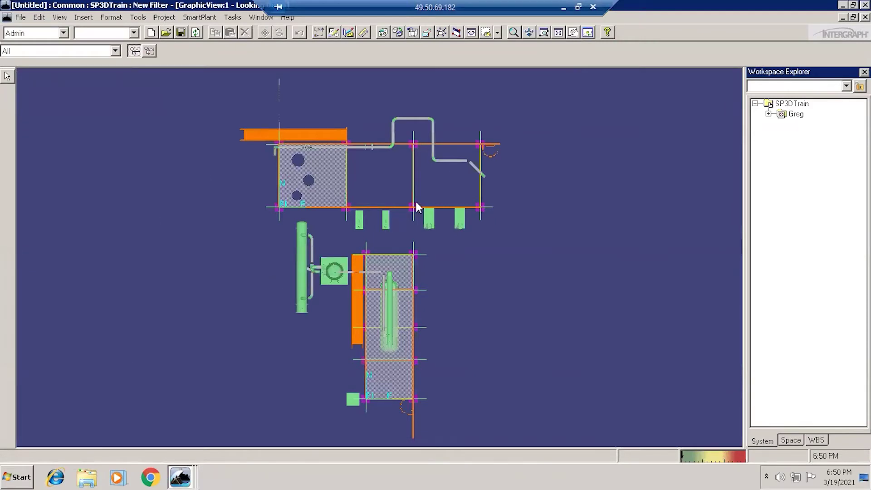
Switch the model to an isometric Common View and turn on the PinPoint ribbon
{"action": "left_click", "coordinate": [442, 32]}
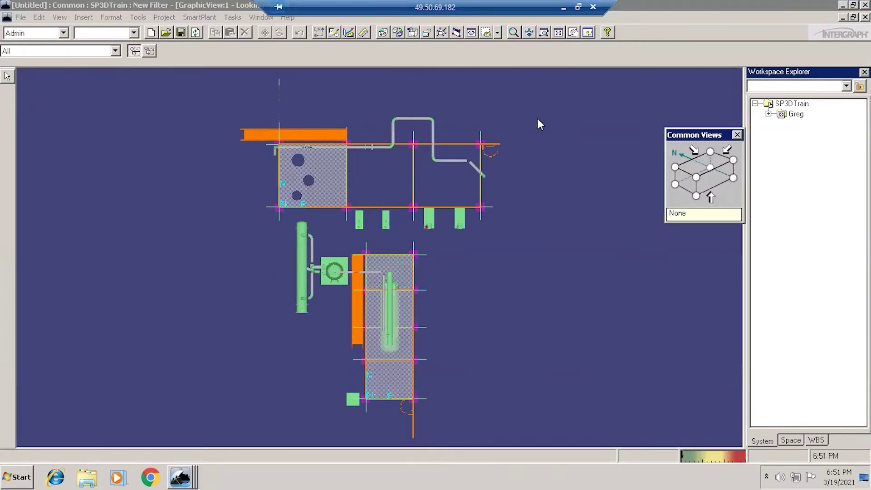
{"action": "left_click", "coordinate": [696, 178]}
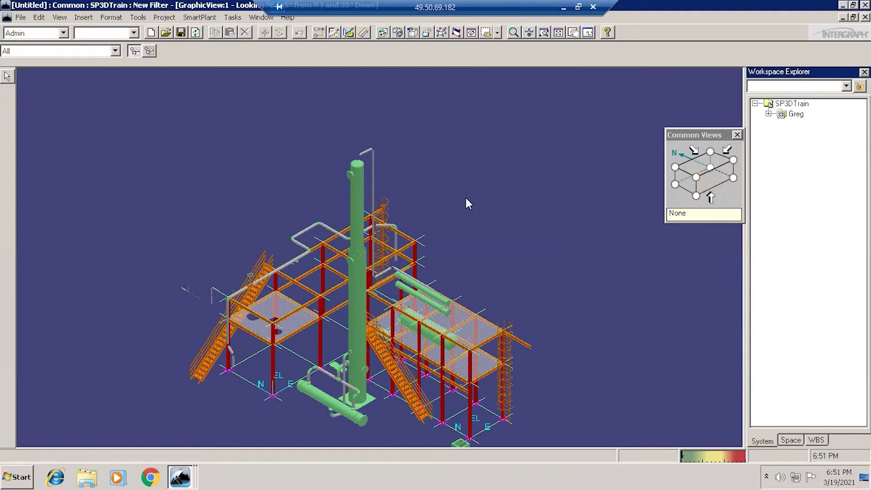
{"action": "left_click", "coordinate": [319, 33]}
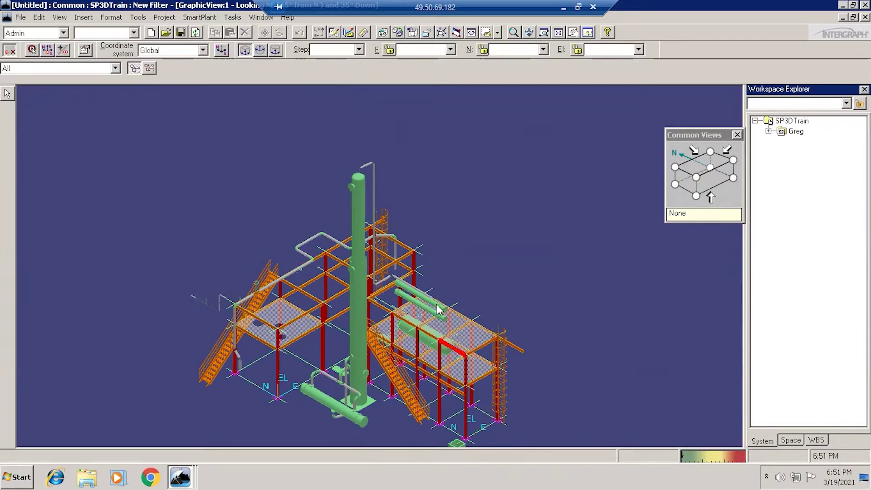
{"action": "left_click", "coordinate": [236, 18]}
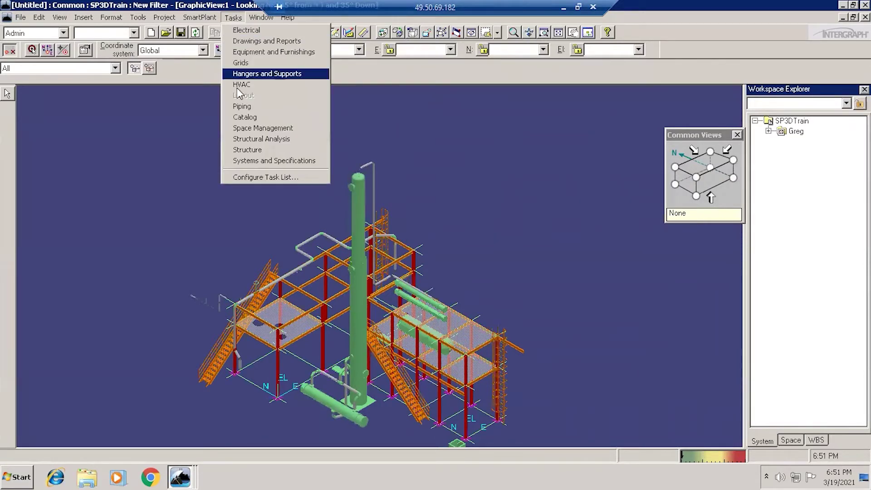
In the Grids task, zoom to the column bases by the green box, start point picking, then minimize the session
{"action": "left_click", "coordinate": [241, 63]}
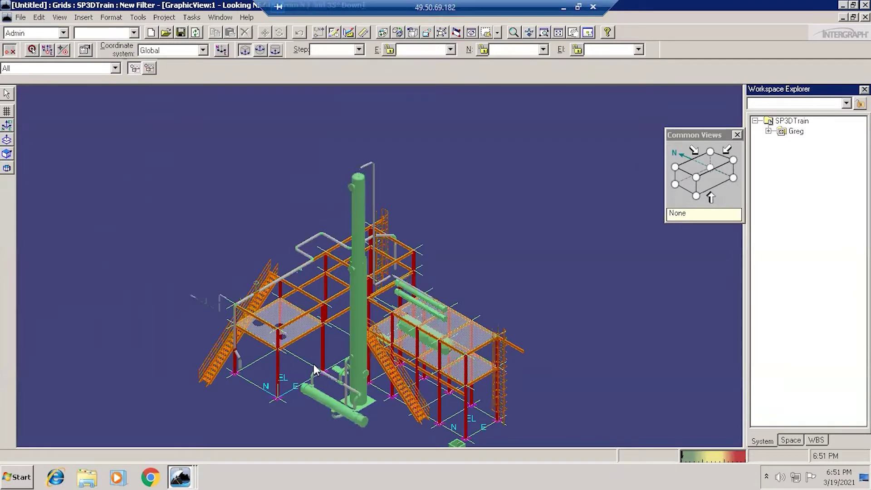
{"action": "left_click", "coordinate": [514, 33]}
{"action": "middle_click_drag", "start_coordinate": [482, 287], "coordinate": [450, 345]}
{"action": "scroll", "coordinate": [450, 344], "scroll_direction": "up", "scroll_amount": 5}
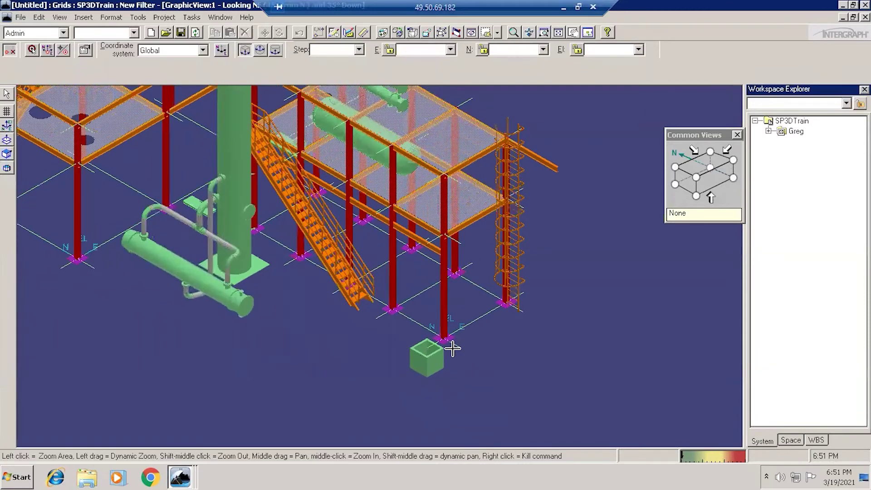
{"action": "middle_click_drag", "start_coordinate": [301, 329], "coordinate": [340, 304], "text": "shift"}
{"action": "right_click", "coordinate": [340, 304]}
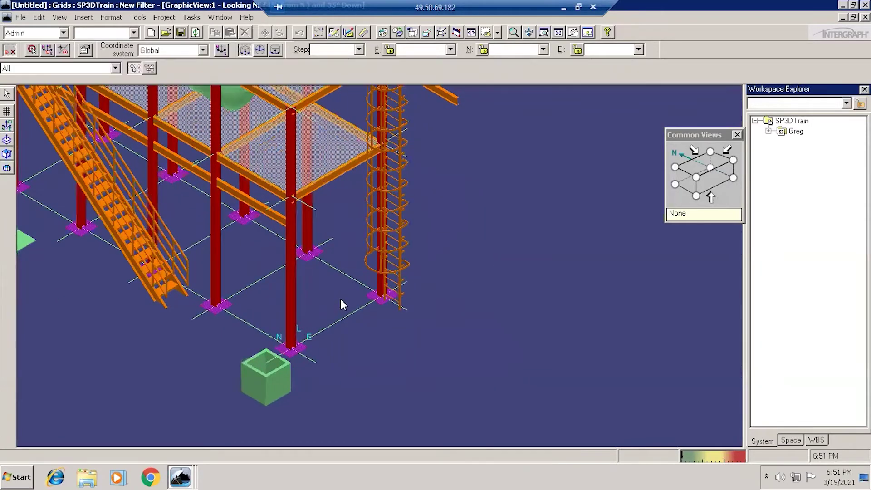
{"action": "left_click", "coordinate": [47, 49]}
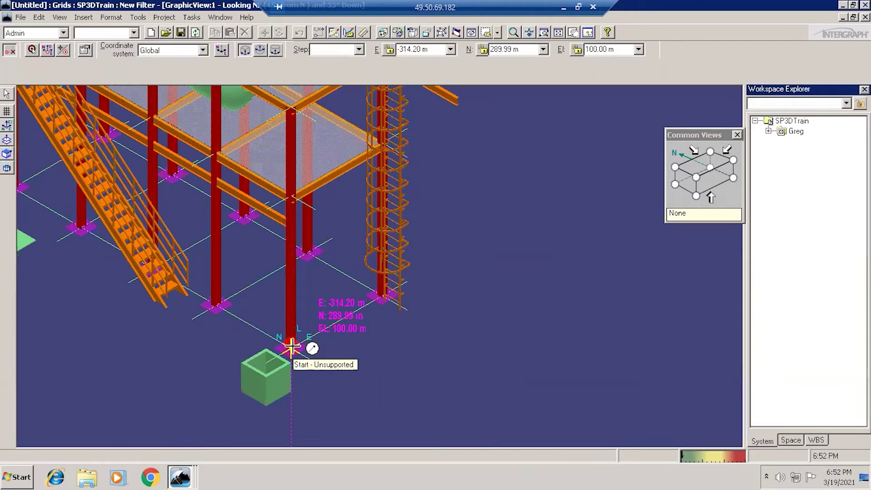
{"action": "left_click", "coordinate": [564, 7]}
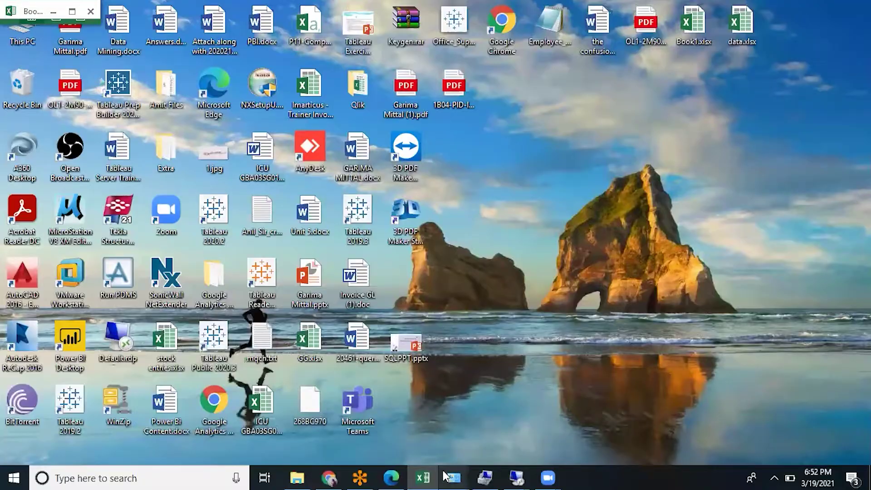
Bring up Sample project.pdf in Edge and scroll through the isometric page at fit width
{"action": "left_click", "coordinate": [391, 477]}
{"action": "scroll", "coordinate": [484, 295], "scroll_direction": "up", "scroll_amount": 3}
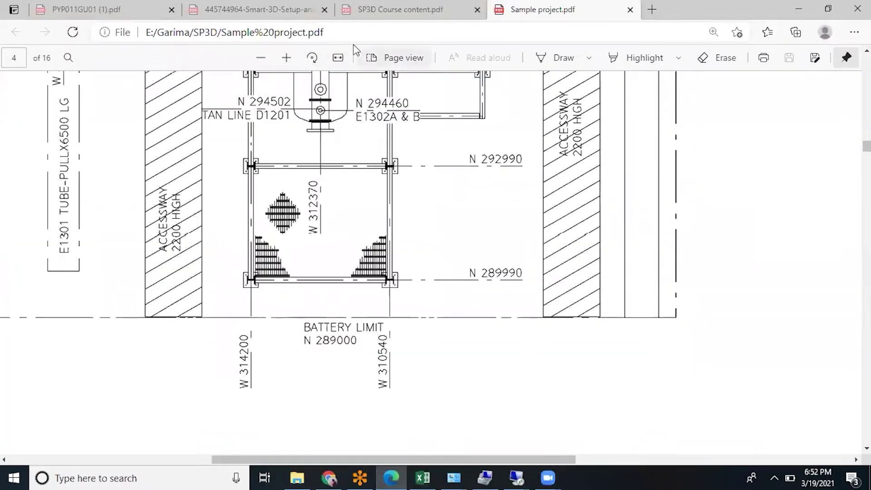
{"action": "left_click", "coordinate": [337, 58]}
{"action": "scroll", "coordinate": [393, 290], "scroll_direction": "down", "scroll_amount": 2}
{"action": "scroll", "coordinate": [392, 290], "scroll_direction": "up", "scroll_amount": 5}
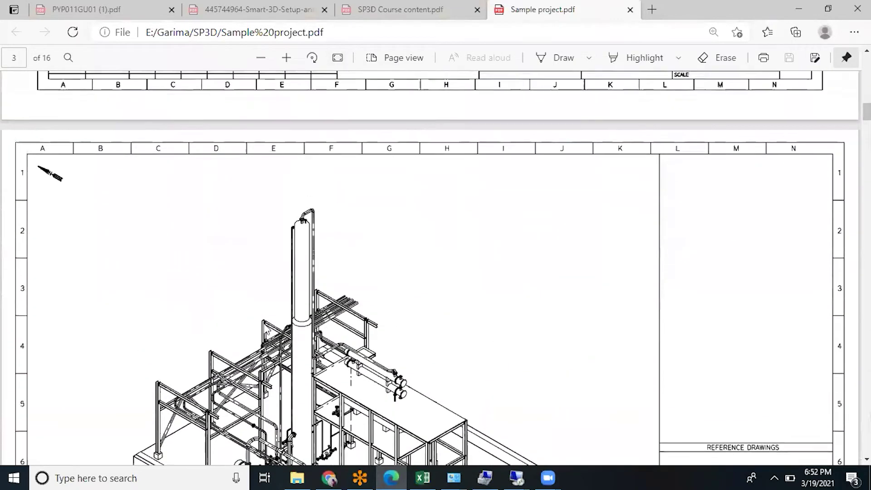
{"action": "scroll", "coordinate": [376, 303], "scroll_direction": "down", "scroll_amount": 10}
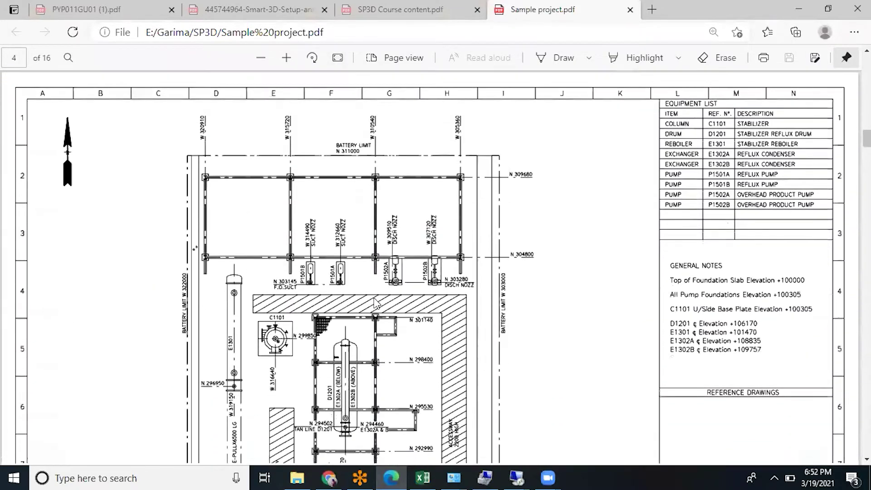
{"action": "scroll", "coordinate": [368, 171], "scroll_direction": "up", "scroll_amount": 3}
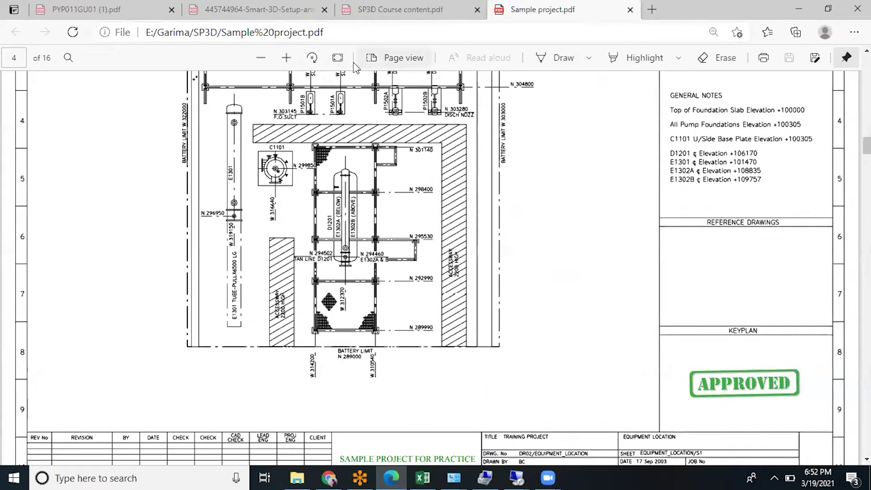
Fit and zoom into the equipment location plan page, then return to the SmartPlant 3D session
{"action": "left_click", "coordinate": [338, 57]}
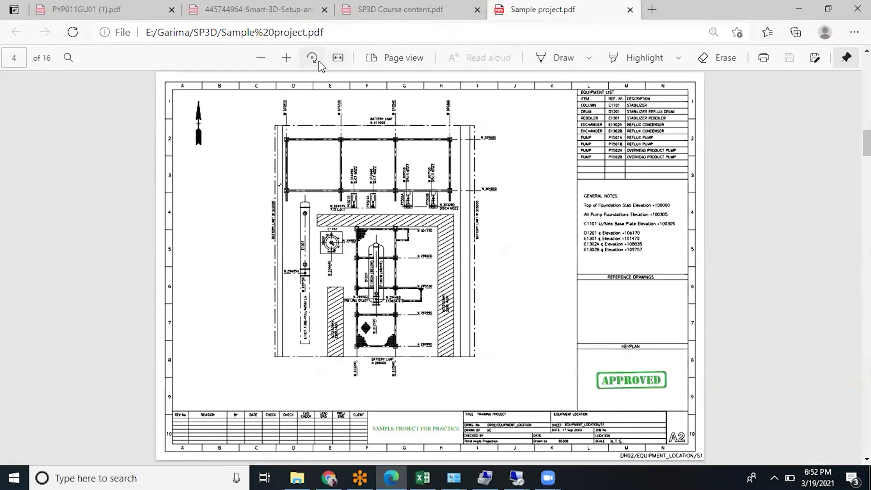
{"action": "left_click", "coordinate": [286, 58]}
{"action": "scroll", "coordinate": [430, 303], "scroll_direction": "down", "scroll_amount": 10}
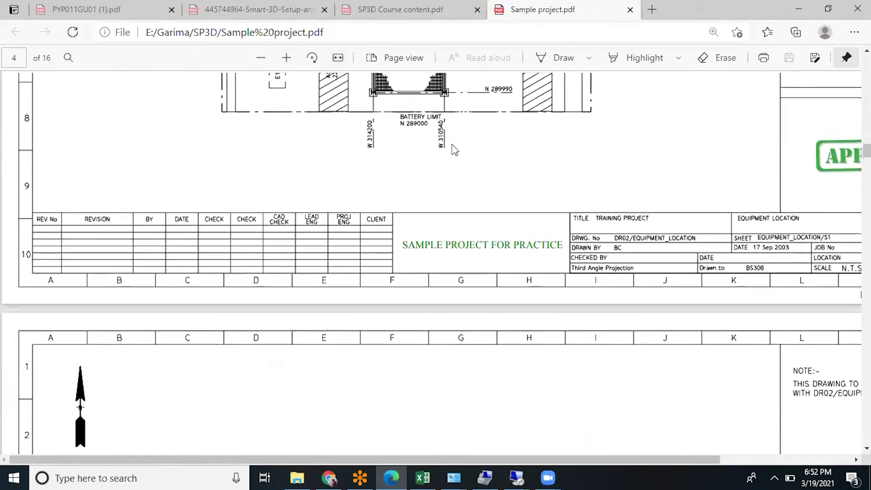
{"action": "scroll", "coordinate": [490, 259], "scroll_direction": "up", "scroll_amount": 3}
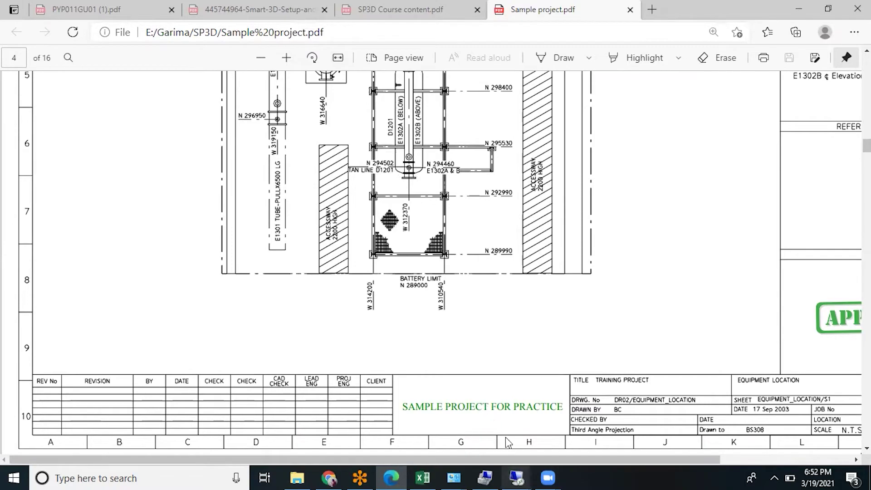
{"action": "left_click", "coordinate": [515, 477]}
{"action": "left_click", "coordinate": [578, 425]}
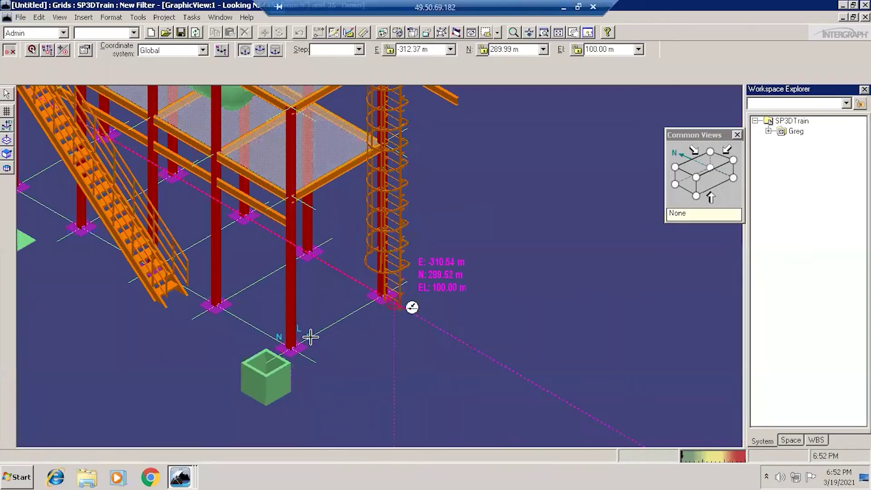
Cancel the pending placement, switch to the Structure task, and zoom out over the whole plant
{"action": "key", "text": "Escape"}
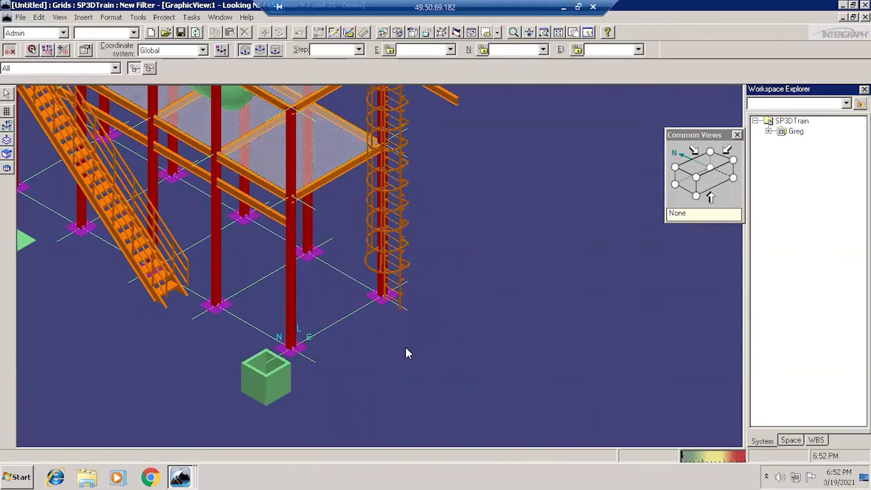
{"action": "left_click", "coordinate": [192, 17]}
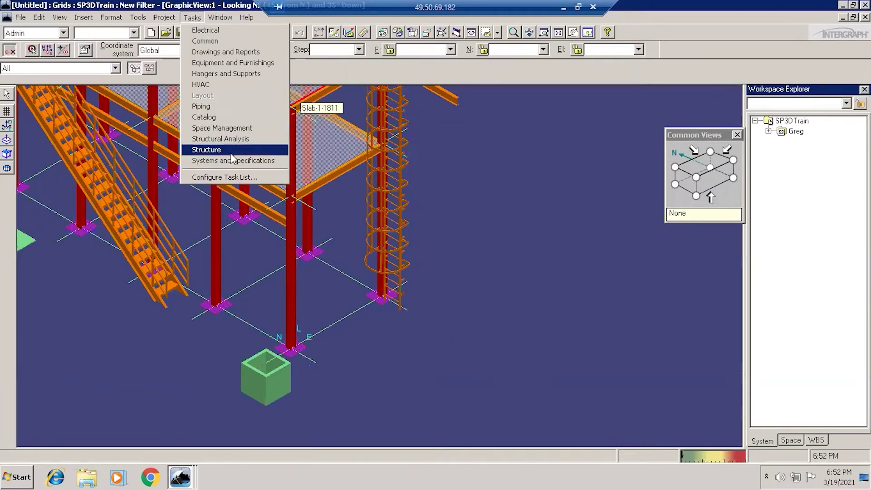
{"action": "left_click", "coordinate": [206, 149]}
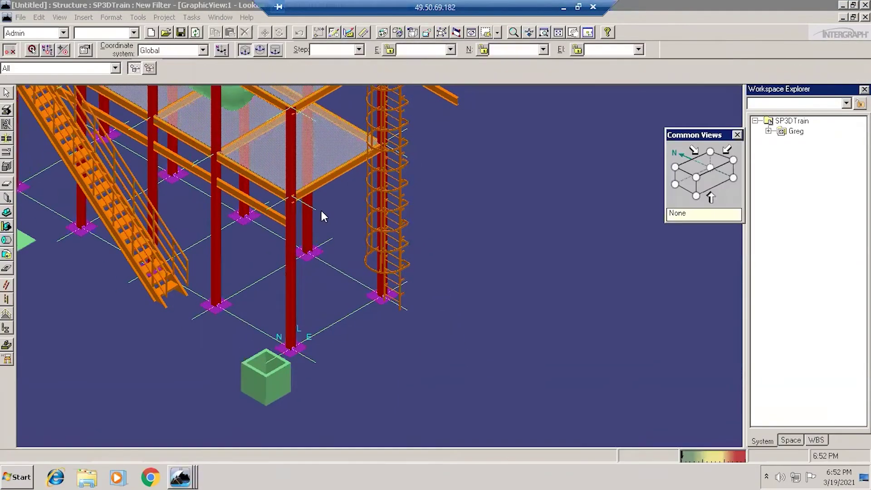
{"action": "left_click", "coordinate": [514, 32]}
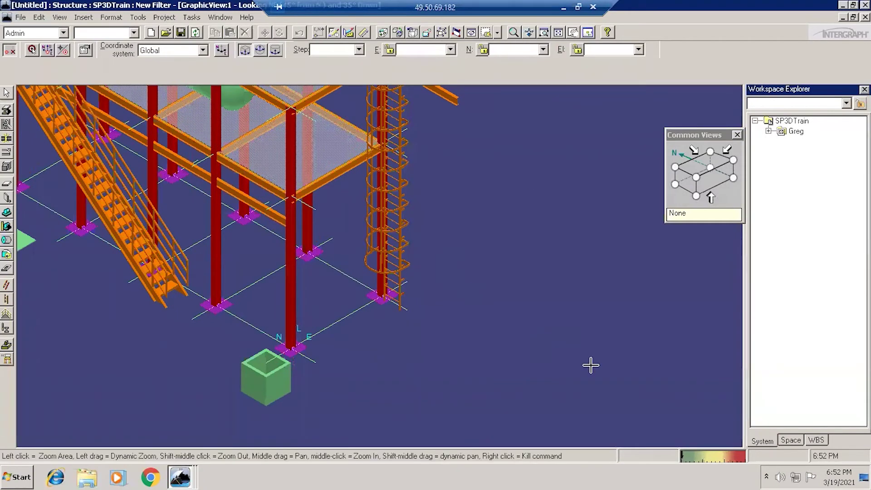
{"action": "left_click_drag", "start_coordinate": [588, 363], "coordinate": [118, 298]}
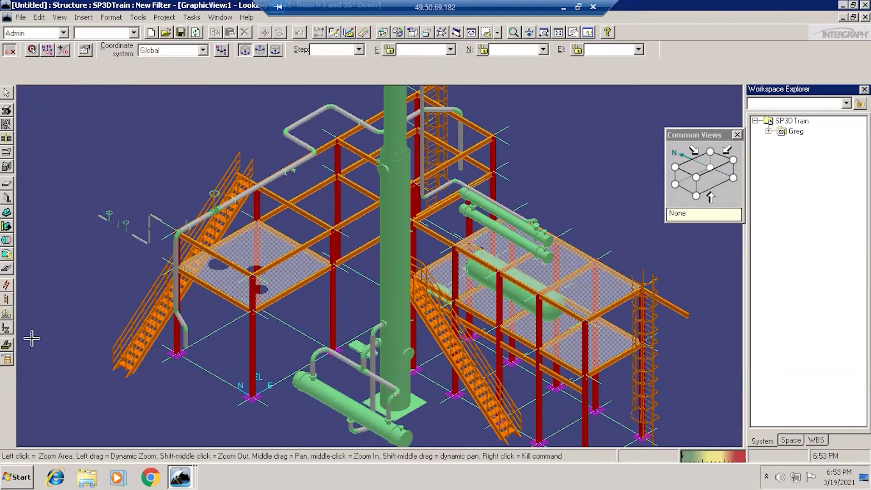
{"action": "left_click", "coordinate": [193, 17]}
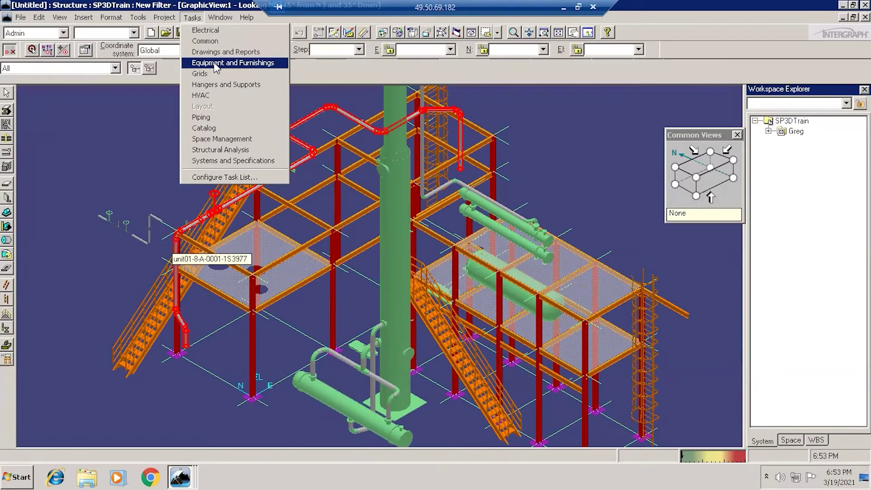
Switch to Equipment and Furnishings and pan the view up-left to reveal the green box
{"action": "left_click", "coordinate": [216, 64]}
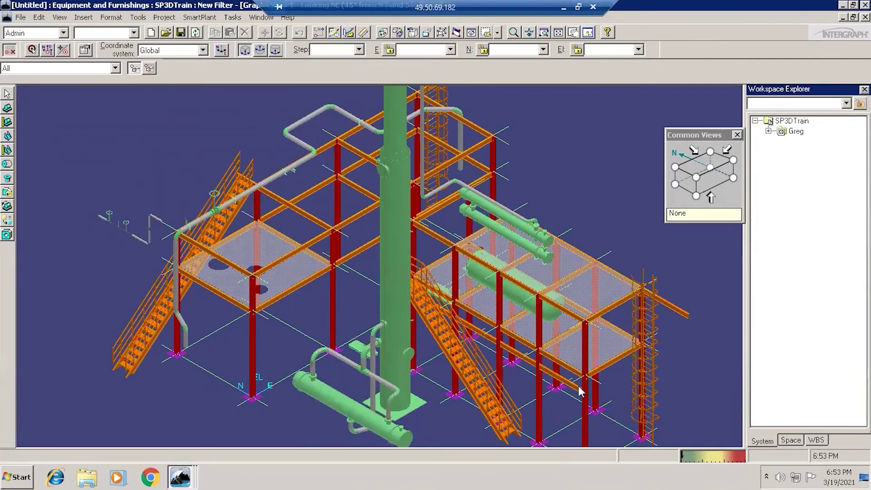
{"action": "left_click", "coordinate": [512, 32]}
{"action": "middle_click_drag", "start_coordinate": [463, 252], "coordinate": [444, 221]}
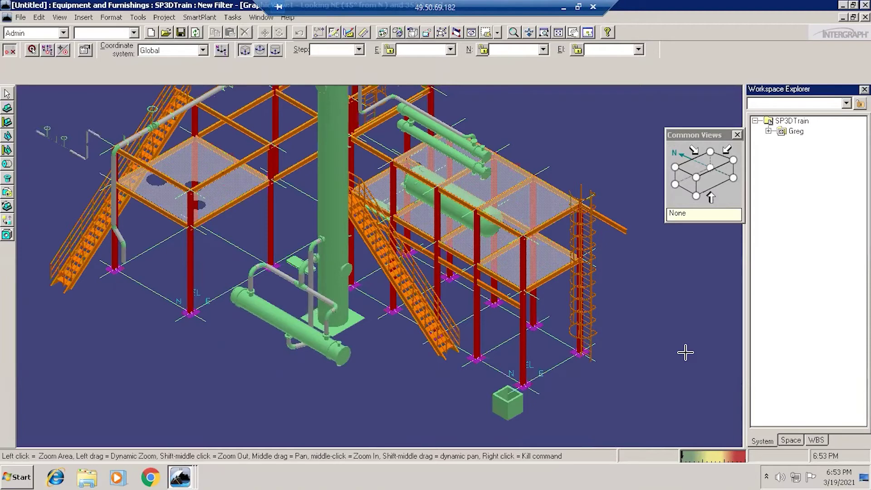
{"action": "right_click", "coordinate": [695, 371]}
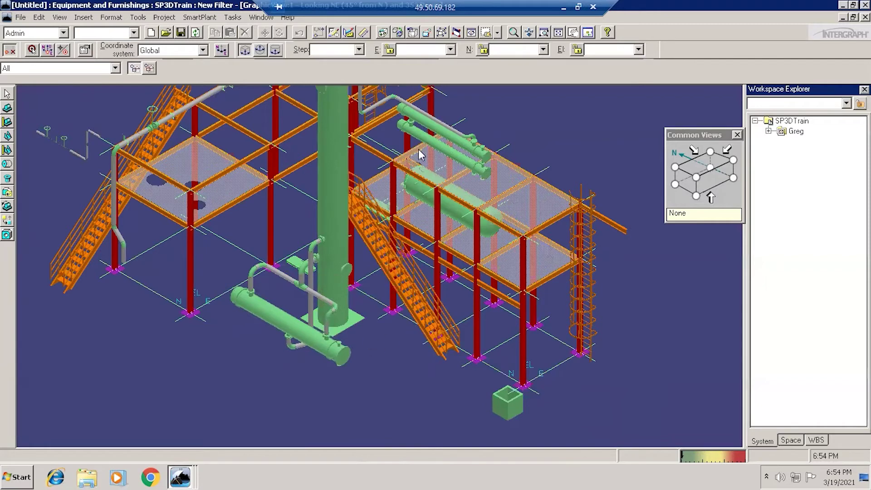
{"action": "left_click", "coordinate": [233, 17]}
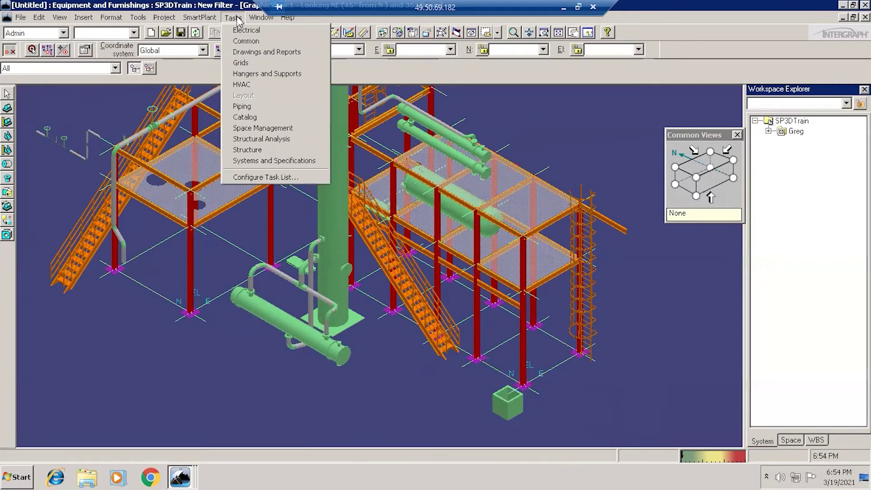
Switch to the Piping task and pan toward the far end of the pipe run
{"action": "left_click", "coordinate": [256, 108]}
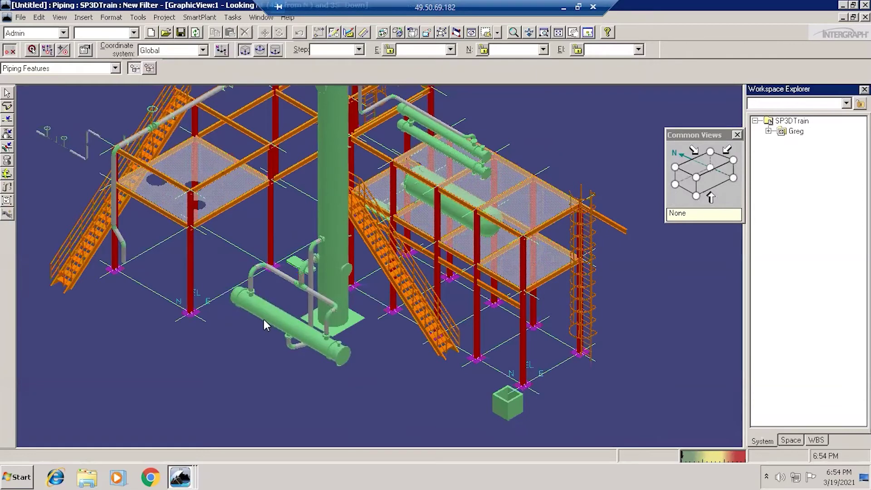
{"action": "left_click", "coordinate": [513, 32]}
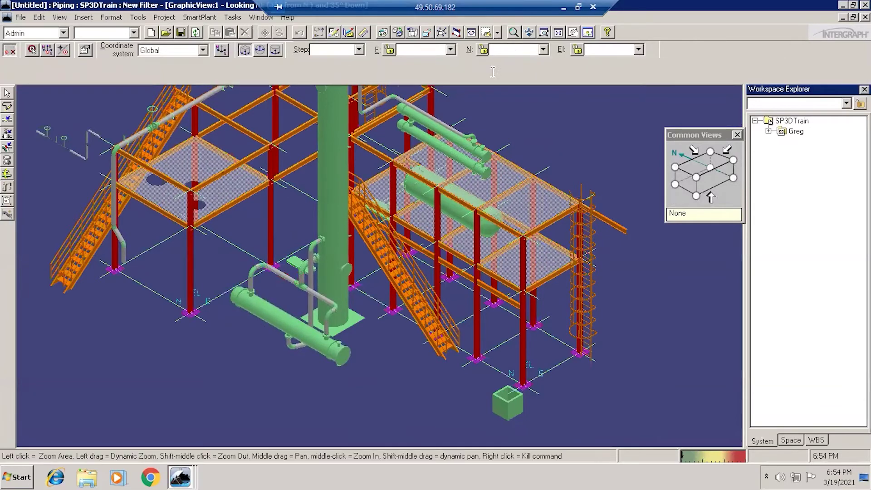
{"action": "middle_click_drag", "start_coordinate": [455, 305], "coordinate": [635, 394]}
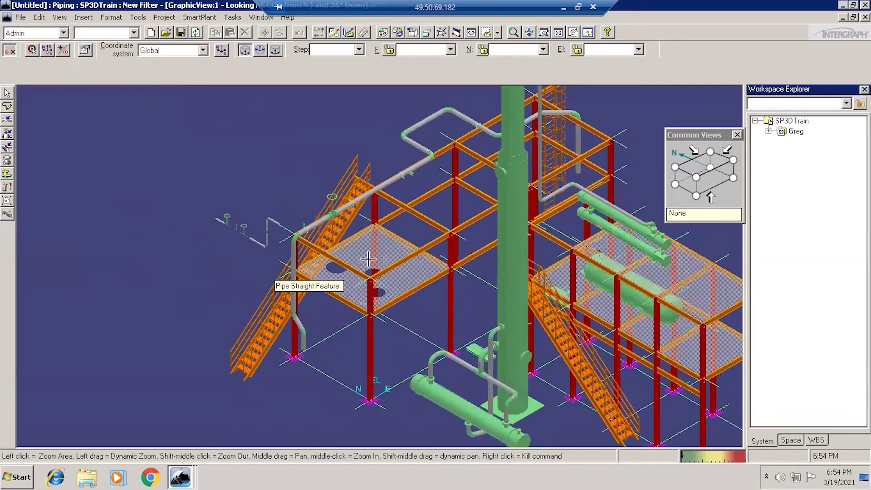
{"action": "scroll", "coordinate": [365, 257], "scroll_direction": "up", "scroll_amount": 3}
{"action": "middle_click_drag", "start_coordinate": [335, 286], "coordinate": [581, 396]}
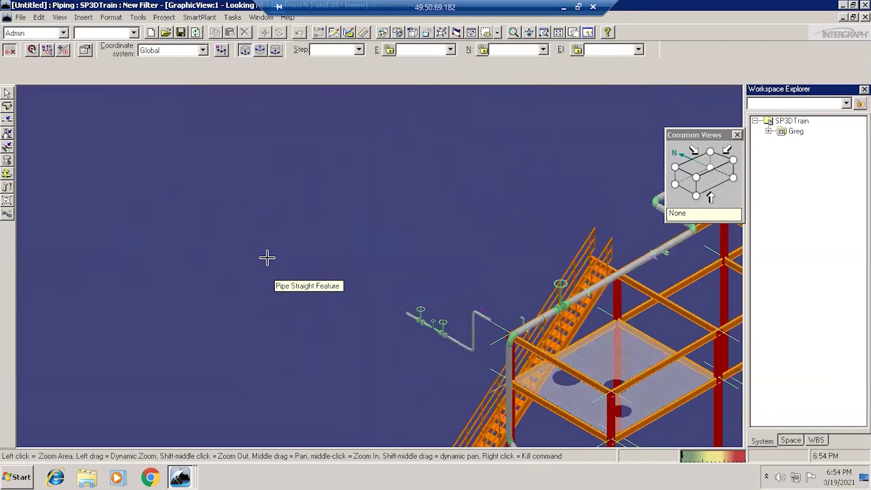
{"action": "scroll", "coordinate": [591, 425], "scroll_direction": "up", "scroll_amount": 3}
{"action": "middle_click_drag", "start_coordinate": [591, 425], "coordinate": [409, 319]}
{"action": "scroll", "coordinate": [372, 329], "scroll_direction": "up", "scroll_amount": 2}
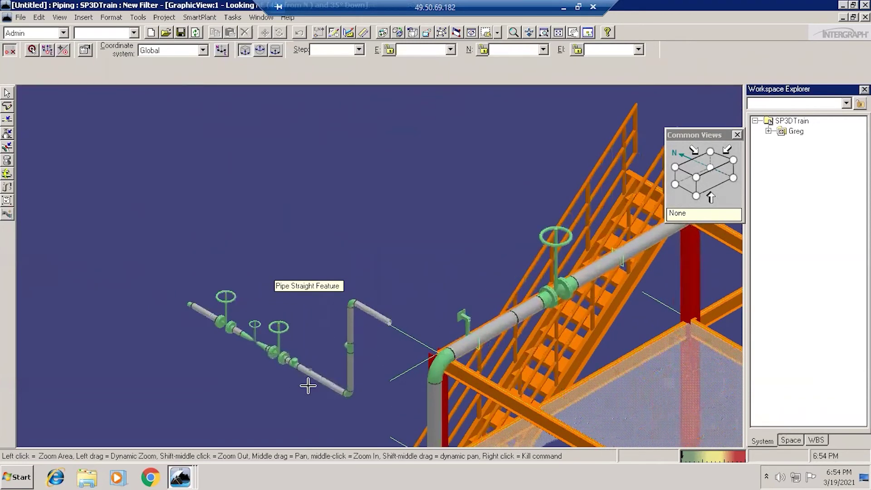
Zoom and pan around the platform, columns and stairway to inspect the piping
{"action": "scroll", "coordinate": [571, 284], "scroll_direction": "up", "scroll_amount": 3}
{"action": "scroll", "coordinate": [442, 303], "scroll_direction": "down", "scroll_amount": 2}
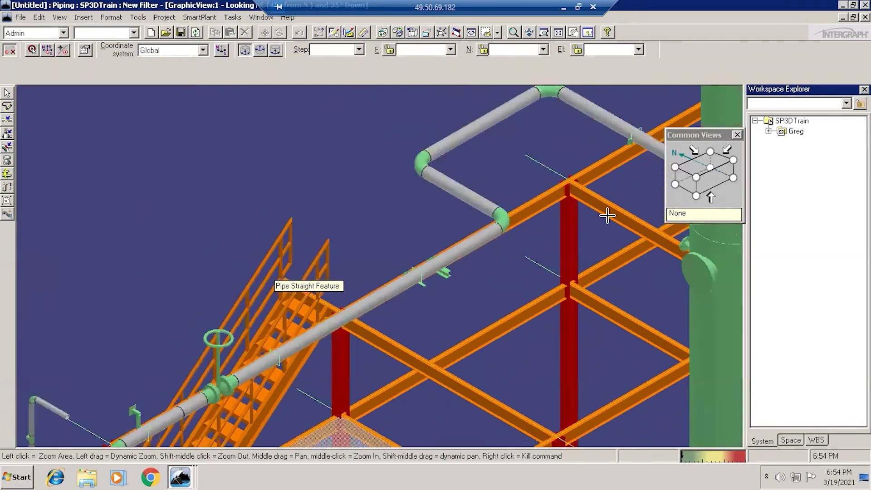
{"action": "scroll", "coordinate": [517, 295], "scroll_direction": "up", "scroll_amount": 3}
{"action": "scroll", "coordinate": [200, 311], "scroll_direction": "down", "scroll_amount": 2}
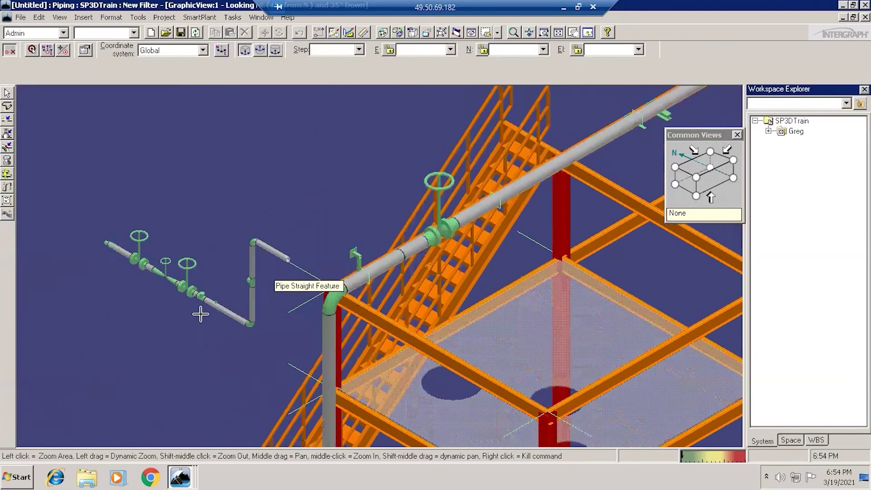
{"action": "scroll", "coordinate": [200, 309], "scroll_direction": "up", "scroll_amount": 5}
{"action": "scroll", "coordinate": [362, 306], "scroll_direction": "down", "scroll_amount": 3}
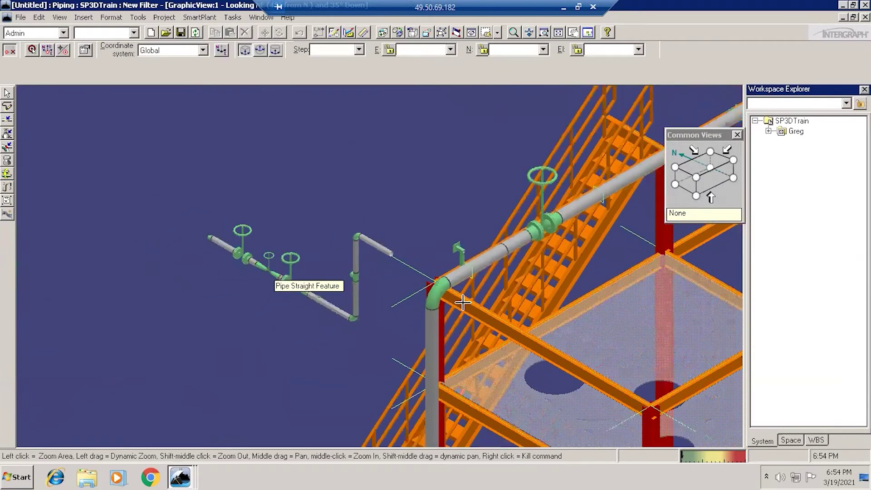
{"action": "middle_click_drag", "start_coordinate": [646, 316], "coordinate": [490, 340]}
{"action": "scroll", "coordinate": [490, 341], "scroll_direction": "down", "scroll_amount": 2}
{"action": "scroll", "coordinate": [439, 325], "scroll_direction": "down", "scroll_amount": 1}
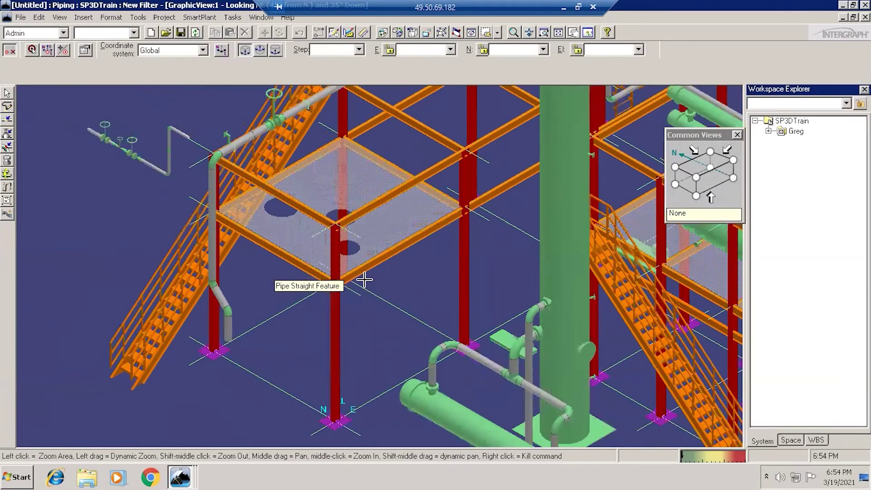
{"action": "scroll", "coordinate": [518, 385], "scroll_direction": "up", "scroll_amount": 2}
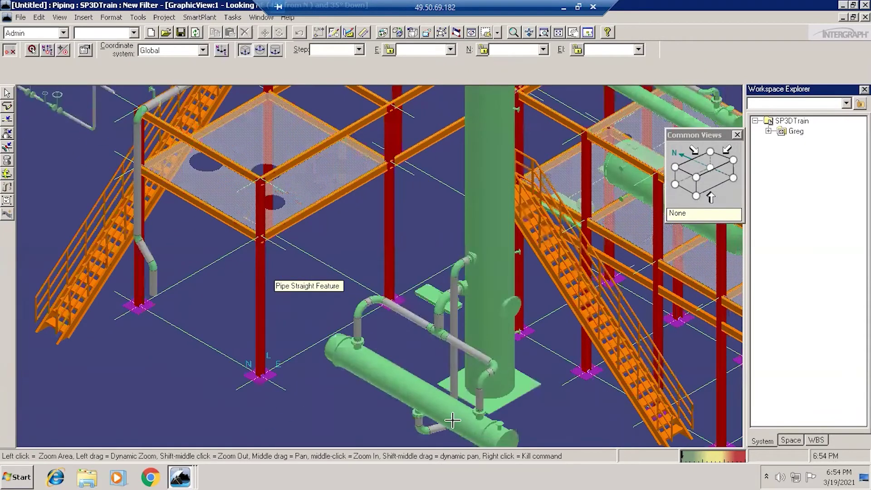
{"action": "scroll", "coordinate": [390, 347], "scroll_direction": "up", "scroll_amount": 1}
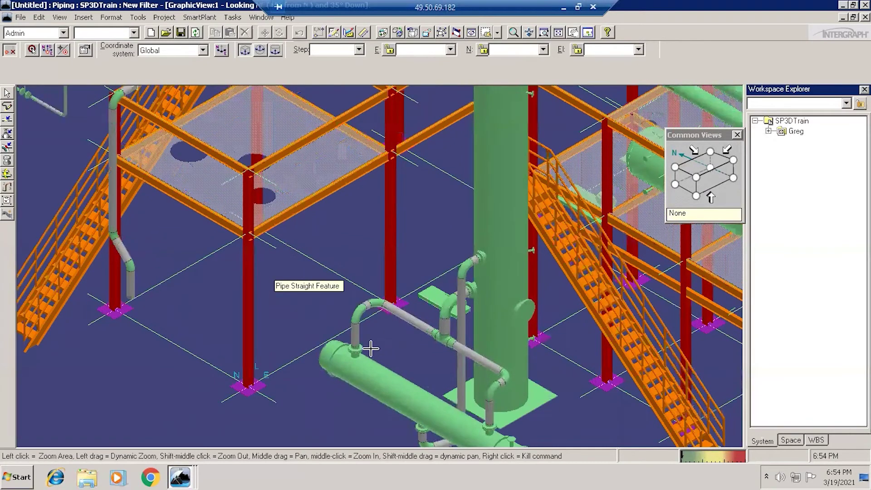
{"action": "scroll", "coordinate": [364, 352], "scroll_direction": "up", "scroll_amount": 1}
{"action": "scroll", "coordinate": [356, 354], "scroll_direction": "up", "scroll_amount": 2}
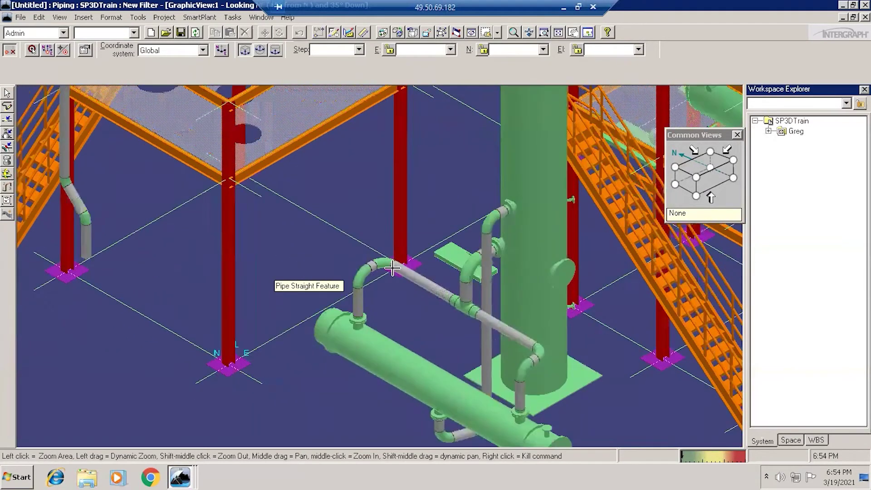
{"action": "scroll", "coordinate": [392, 233], "scroll_direction": "up", "scroll_amount": 1}
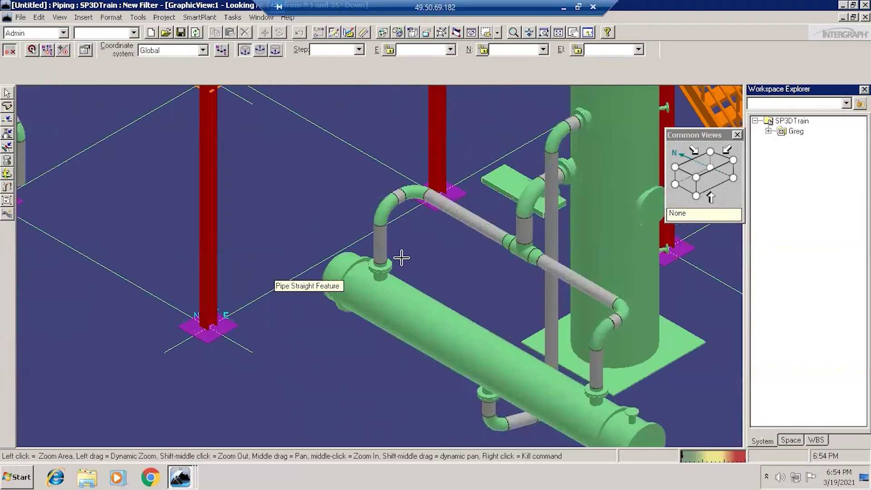
{"action": "scroll", "coordinate": [453, 278], "scroll_direction": "down", "scroll_amount": 1}
{"action": "scroll", "coordinate": [495, 283], "scroll_direction": "down", "scroll_amount": 1}
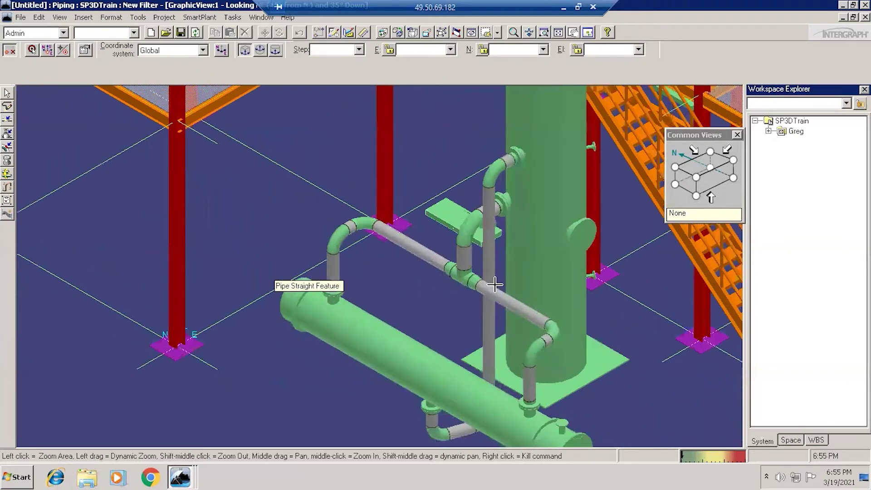
{"action": "middle_click_drag", "start_coordinate": [369, 274], "coordinate": [288, 312]}
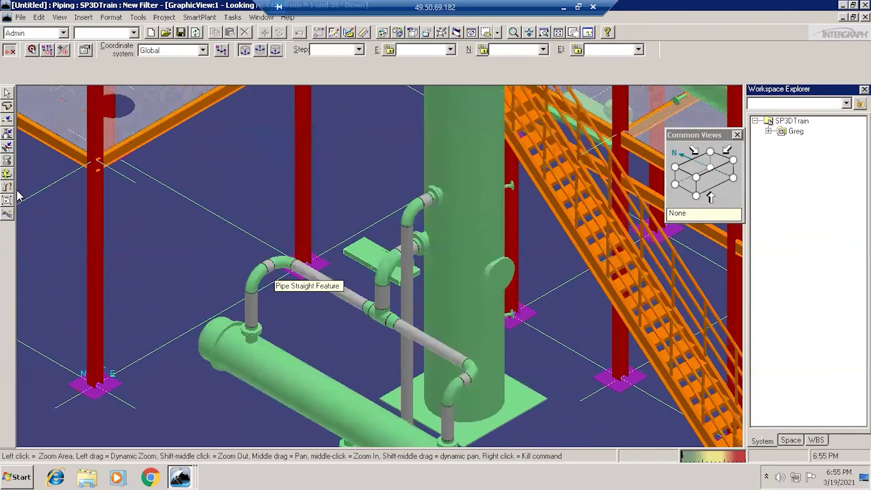
{"action": "left_click", "coordinate": [233, 17]}
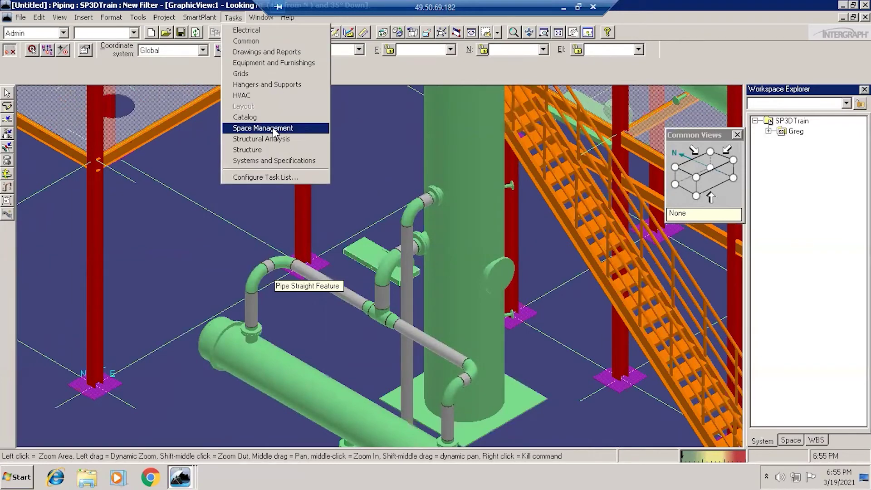
Activate Hangers and Supports and zoom in on the rack-beam pipe supports, ending the zoom with Esc
{"action": "left_click", "coordinate": [318, 85]}
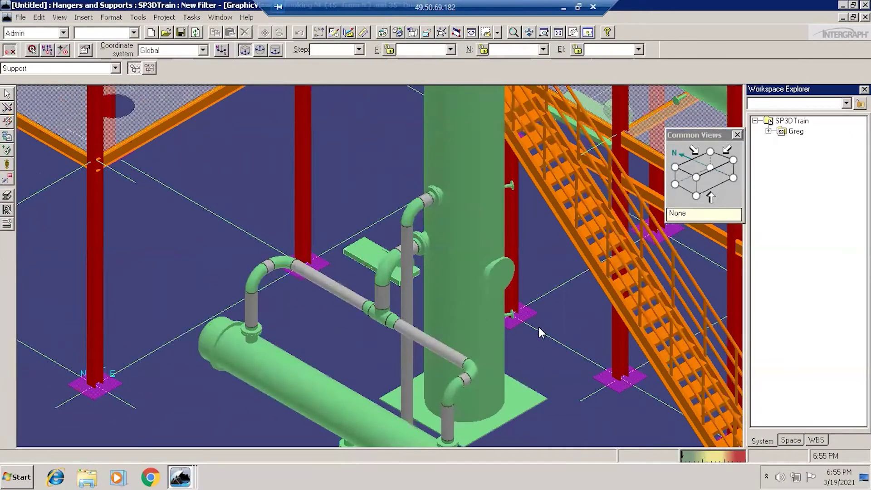
{"action": "left_click", "coordinate": [513, 32]}
{"action": "scroll", "coordinate": [358, 188], "scroll_direction": "down", "scroll_amount": 3}
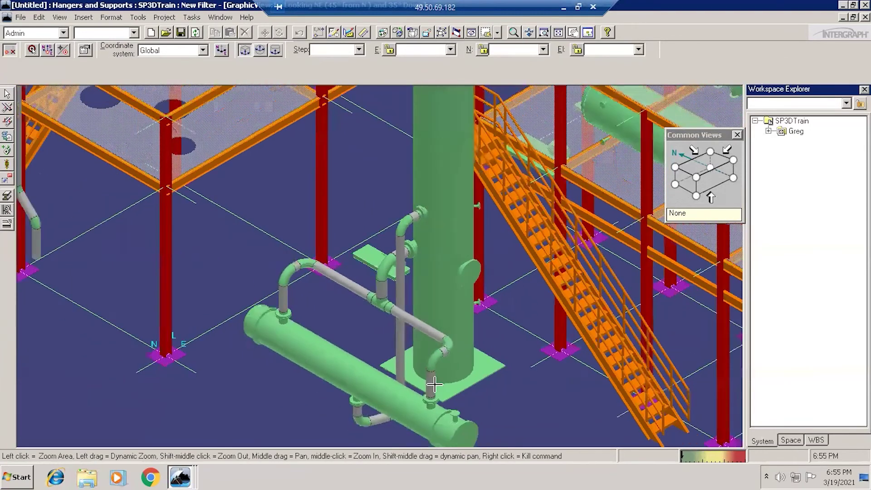
{"action": "scroll", "coordinate": [224, 204], "scroll_direction": "up", "scroll_amount": 3}
{"action": "scroll", "coordinate": [248, 303], "scroll_direction": "up", "scroll_amount": 2}
{"action": "scroll", "coordinate": [247, 304], "scroll_direction": "down", "scroll_amount": 2}
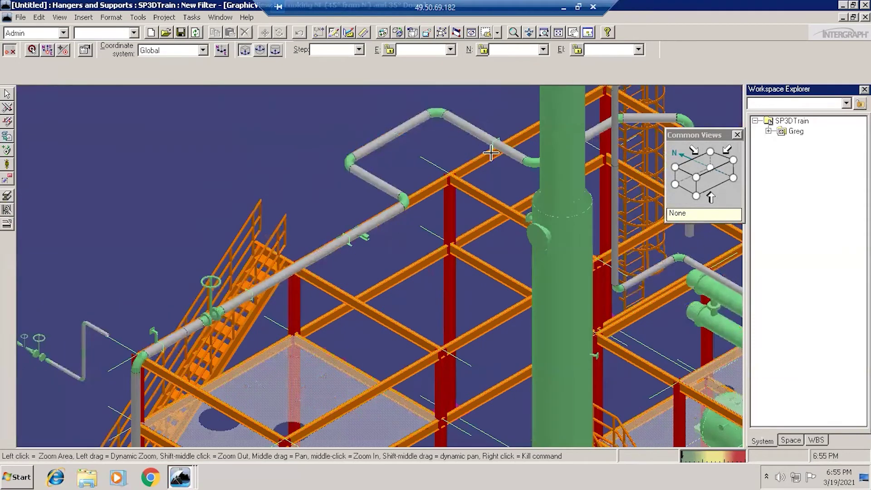
{"action": "scroll", "coordinate": [492, 152], "scroll_direction": "up", "scroll_amount": 2}
{"action": "scroll", "coordinate": [526, 123], "scroll_direction": "up", "scroll_amount": 3}
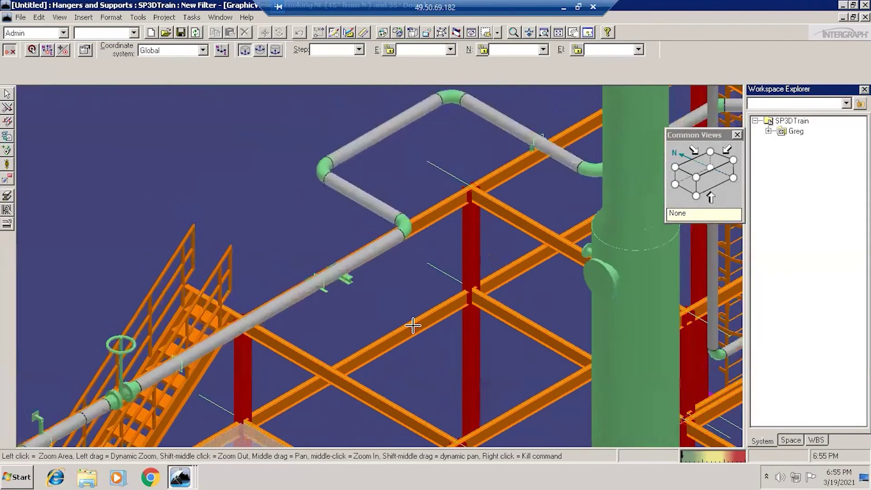
{"action": "scroll", "coordinate": [436, 316], "scroll_direction": "up", "scroll_amount": 4}
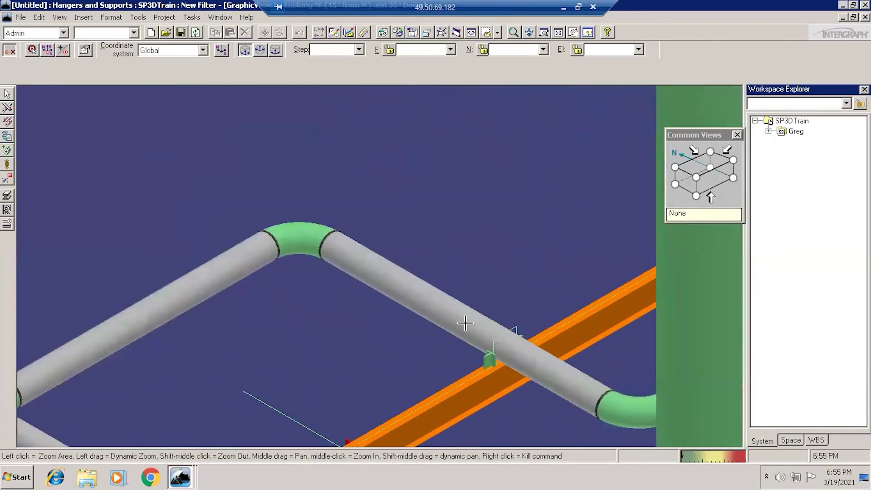
{"action": "scroll", "coordinate": [455, 345], "scroll_direction": "down", "scroll_amount": 4}
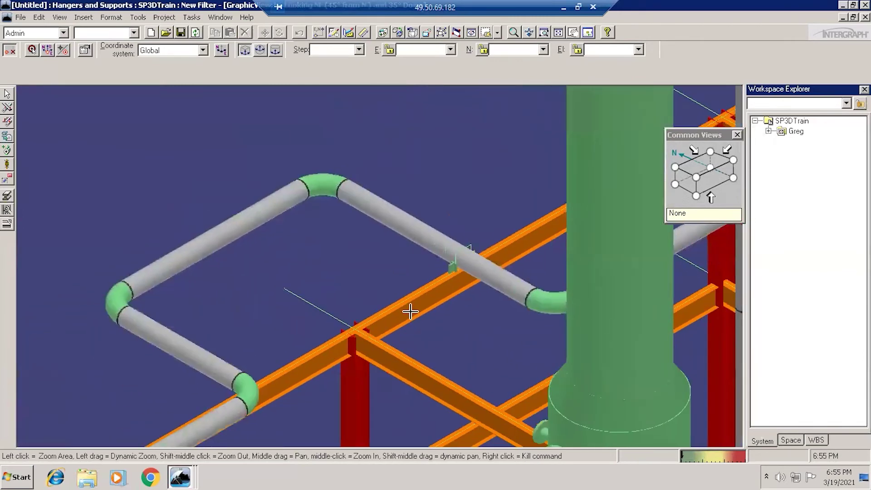
{"action": "scroll", "coordinate": [250, 330], "scroll_direction": "up", "scroll_amount": 4}
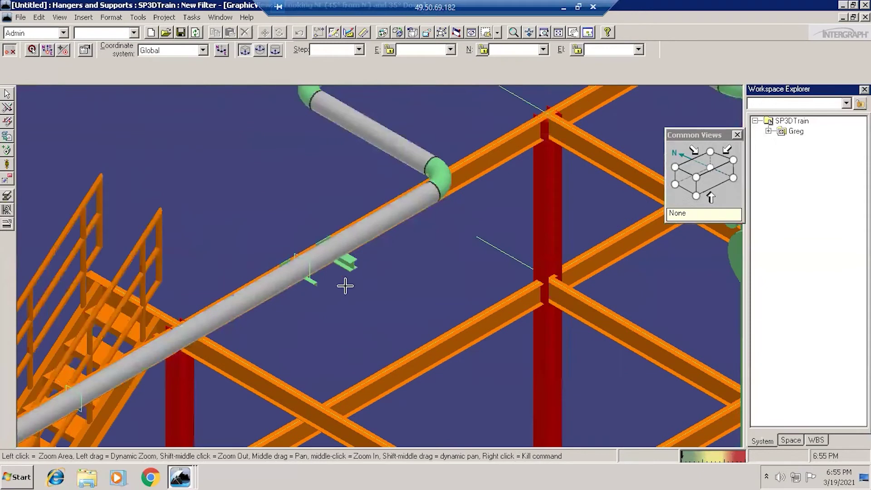
{"action": "key", "text": "Escape"}
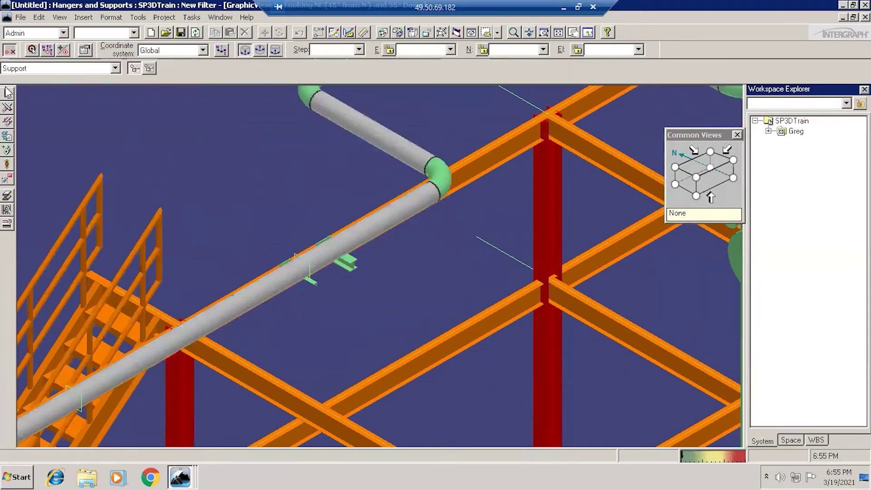
Switch to the Electrical task, then on to the Drawings and Reports task
{"action": "left_click", "coordinate": [192, 17]}
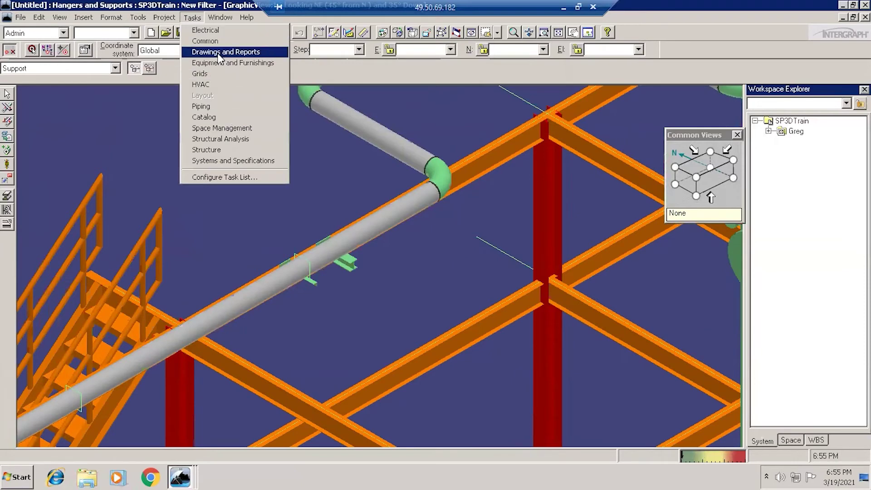
{"action": "left_click", "coordinate": [214, 29]}
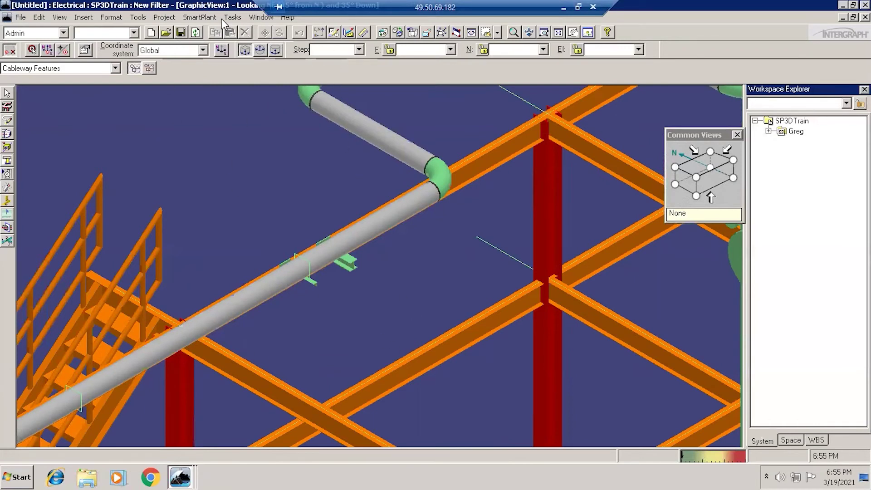
{"action": "left_click", "coordinate": [233, 18]}
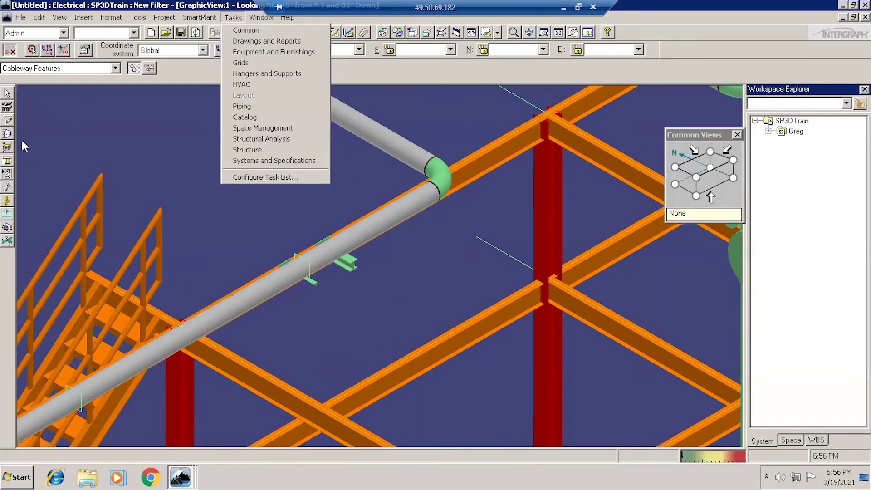
{"action": "left_click", "coordinate": [285, 42]}
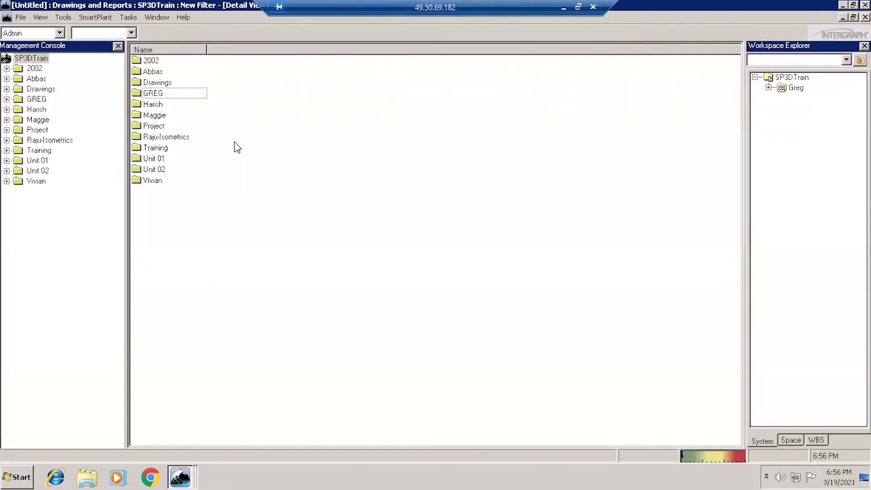
Expand the user folder through Drawings By Query Manager > unit01 > piping > Iso Pipeline
{"action": "left_click", "coordinate": [7, 98]}
{"action": "left_click", "coordinate": [23, 111]}
{"action": "left_click", "coordinate": [18, 109]}
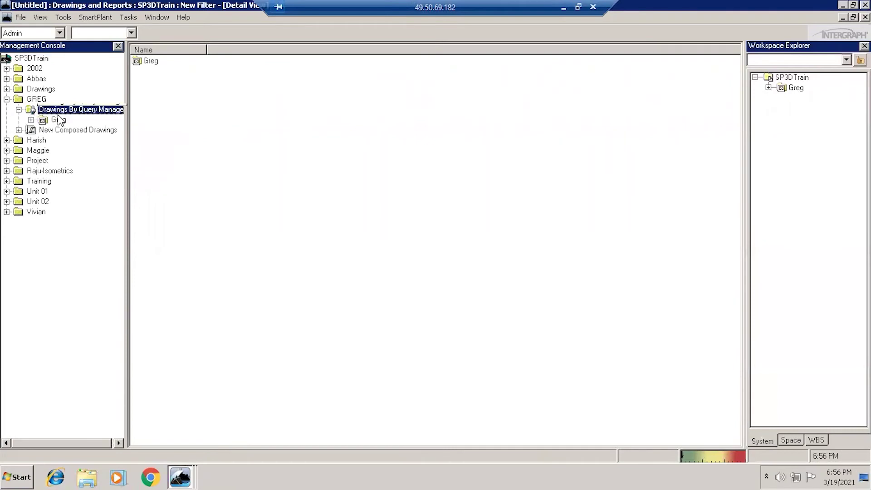
{"action": "key", "text": "Down"}
{"action": "left_click", "coordinate": [30, 120]}
{"action": "left_click", "coordinate": [70, 130]}
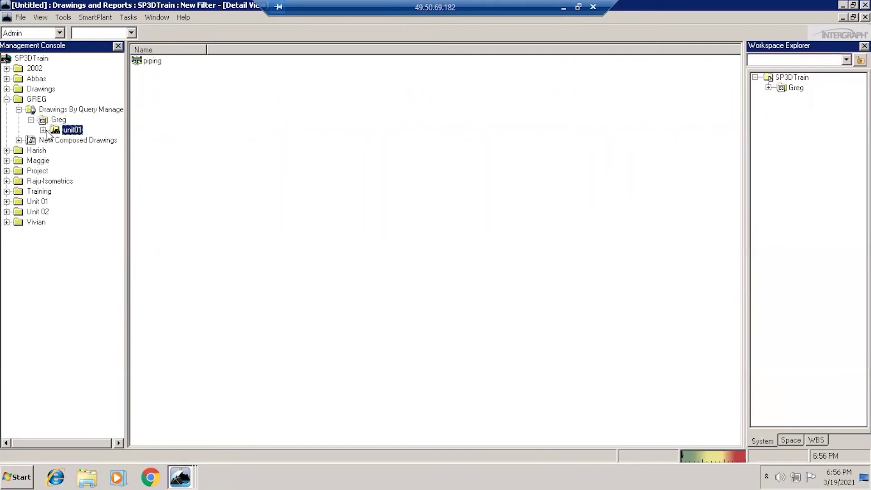
{"action": "left_click", "coordinate": [43, 130]}
{"action": "left_click", "coordinate": [86, 140]}
{"action": "left_click", "coordinate": [55, 140]}
{"action": "left_click", "coordinate": [104, 151]}
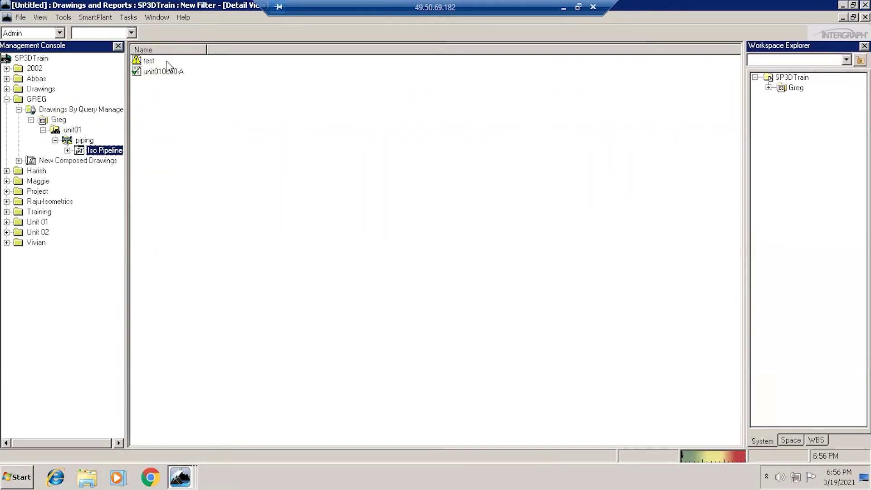
Open the isometric unit010000-A for editing in SmartSketch Drawing Editor
{"action": "left_click", "coordinate": [165, 72]}
{"action": "right_click", "coordinate": [167, 75]}
{"action": "left_click", "coordinate": [182, 91]}
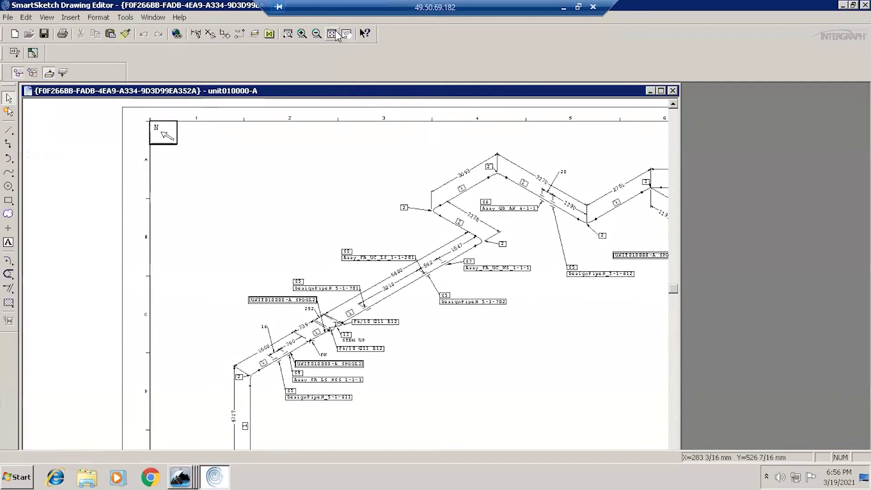
Fit the unit010000-A sheet and zoom in on its spool and pipe labels
{"action": "left_click", "coordinate": [334, 33]}
{"action": "scroll", "coordinate": [557, 206], "scroll_direction": "up", "scroll_amount": 2}
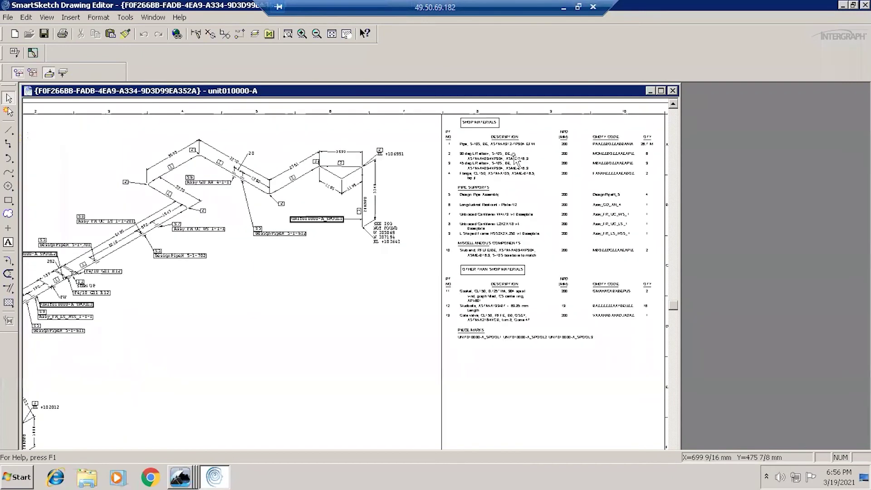
{"action": "scroll", "coordinate": [459, 196], "scroll_direction": "down", "scroll_amount": 2}
{"action": "scroll", "coordinate": [459, 196], "scroll_direction": "up", "scroll_amount": 1}
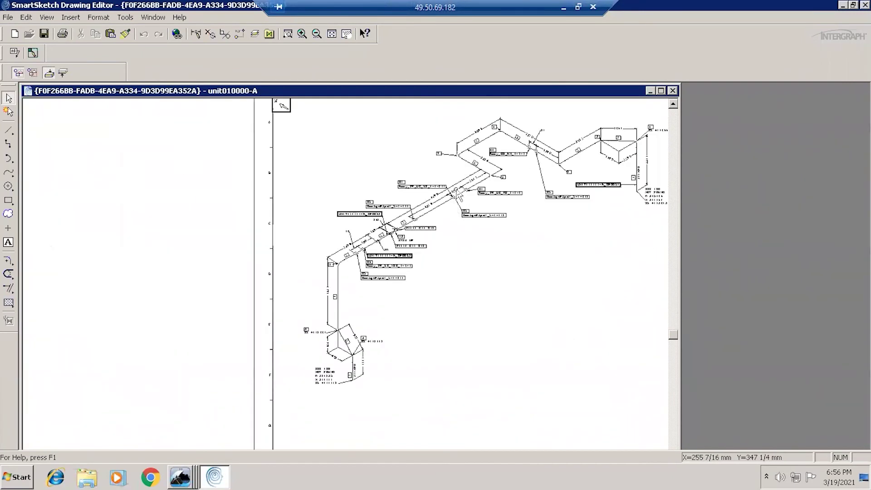
{"action": "scroll", "coordinate": [449, 319], "scroll_direction": "down", "scroll_amount": 4}
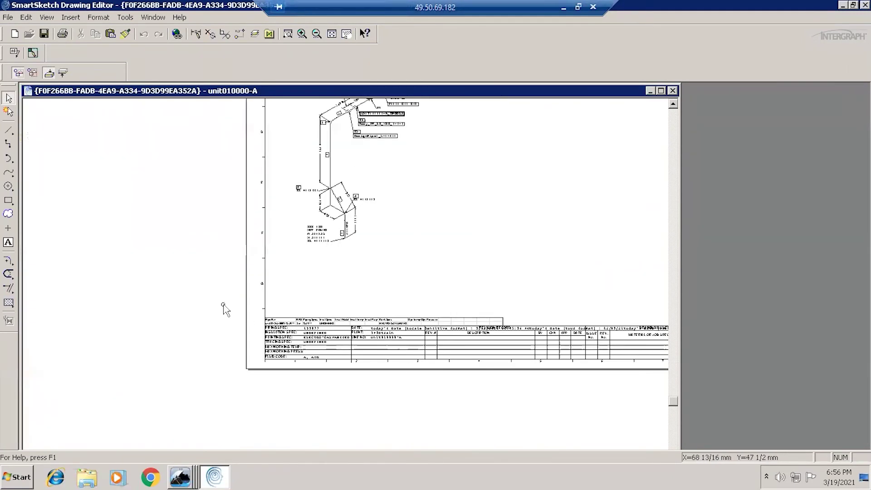
{"action": "scroll", "coordinate": [352, 249], "scroll_direction": "up", "scroll_amount": 2}
{"action": "scroll", "coordinate": [420, 249], "scroll_direction": "up", "scroll_amount": 1}
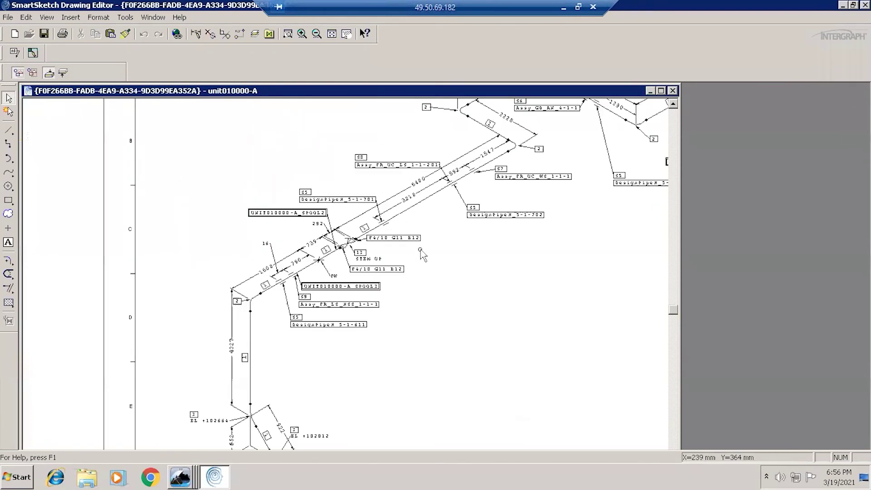
{"action": "scroll", "coordinate": [421, 250], "scroll_direction": "up", "scroll_amount": 2}
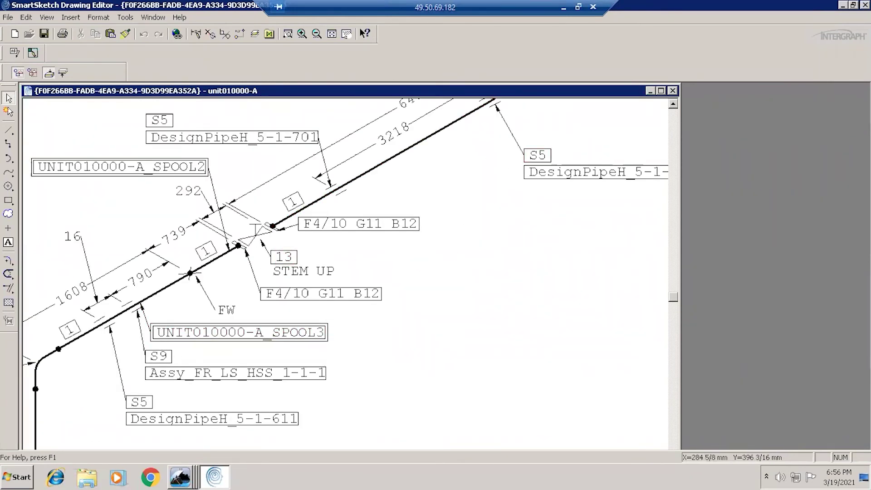
Close the isometric without saving changes and select New Composed Drawings
{"action": "left_click", "coordinate": [672, 91]}
{"action": "left_click", "coordinate": [426, 257]}
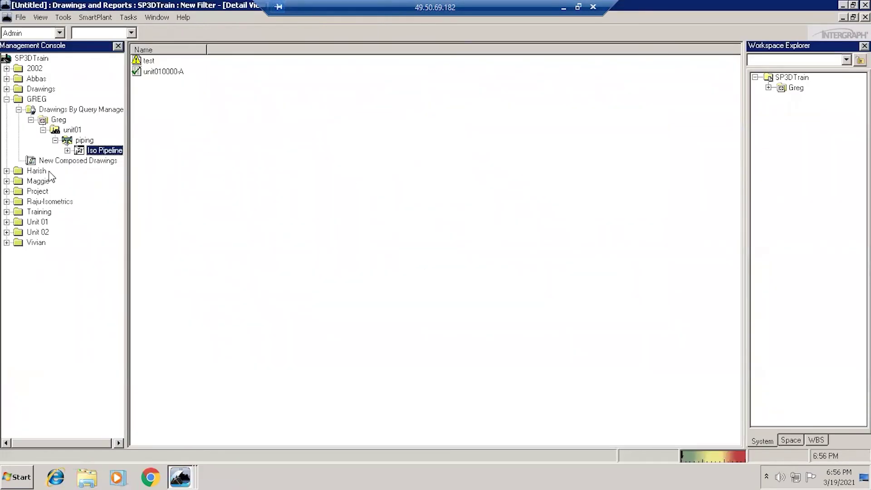
{"action": "left_click", "coordinate": [65, 161]}
Edit the GA composed drawing, zoom over its plant layout, and close it unsaved
{"action": "left_click", "coordinate": [153, 64]}
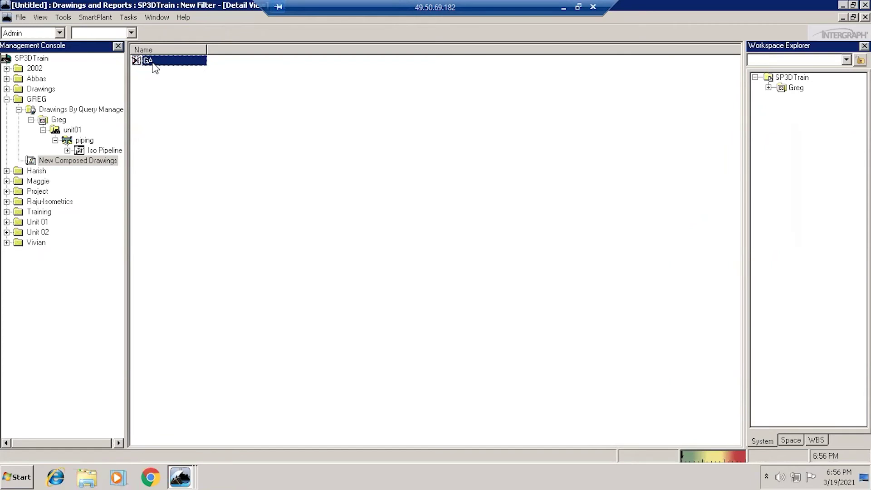
{"action": "right_click", "coordinate": [153, 63]}
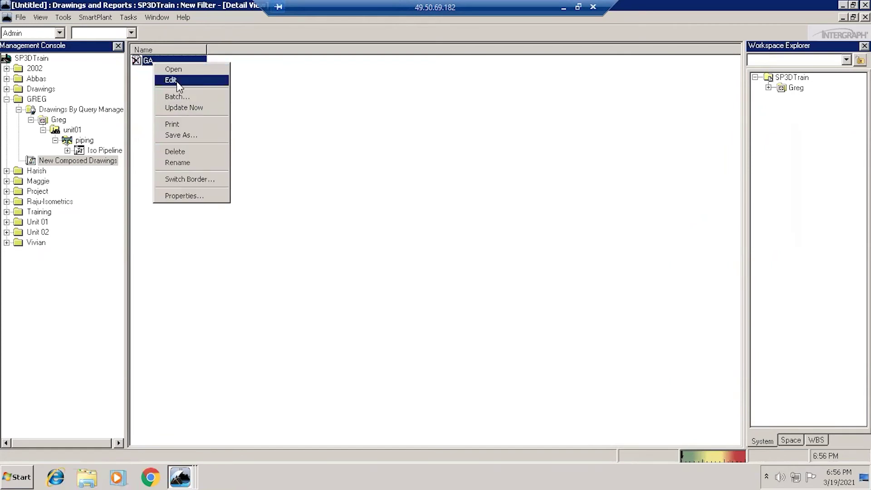
{"action": "left_click", "coordinate": [177, 82]}
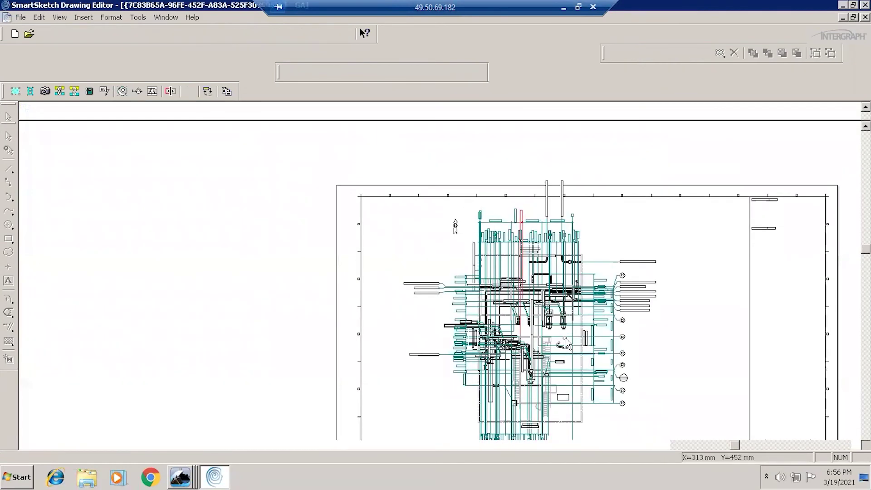
{"action": "scroll", "coordinate": [580, 267], "scroll_direction": "up", "scroll_amount": 3}
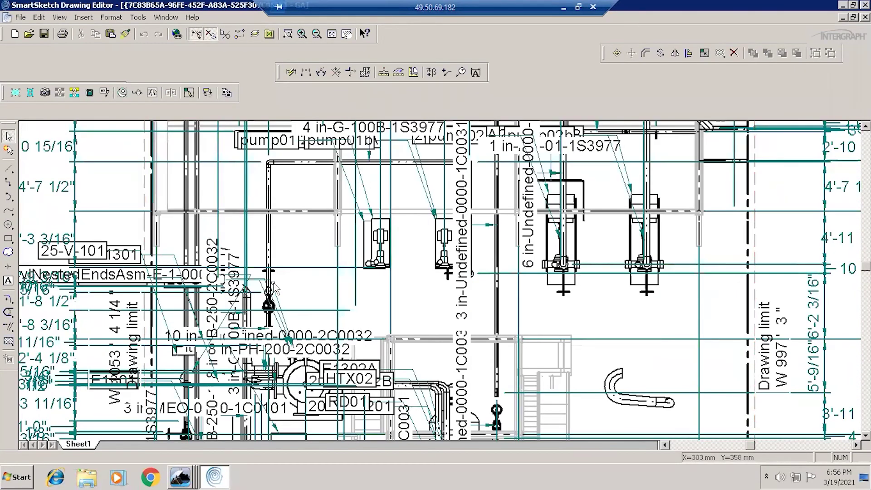
{"action": "scroll", "coordinate": [395, 259], "scroll_direction": "down", "scroll_amount": 2}
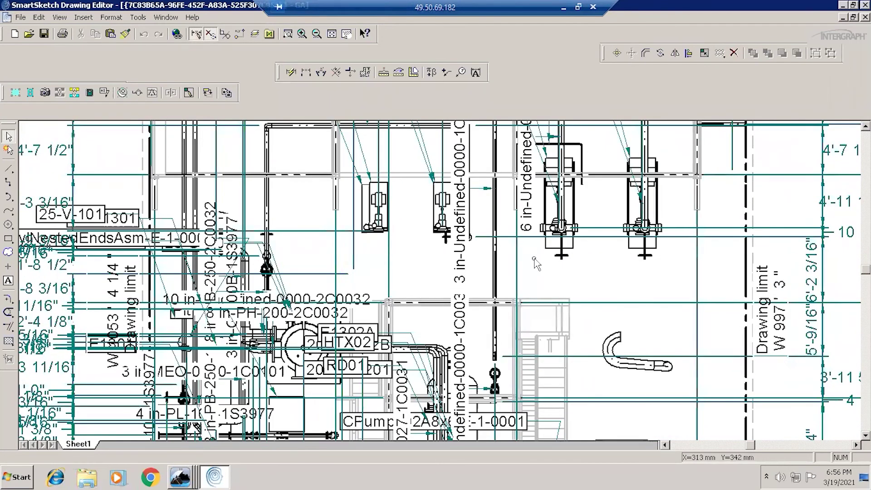
{"action": "scroll", "coordinate": [411, 297], "scroll_direction": "down", "scroll_amount": 3}
{"action": "key", "text": "alt+F4"}
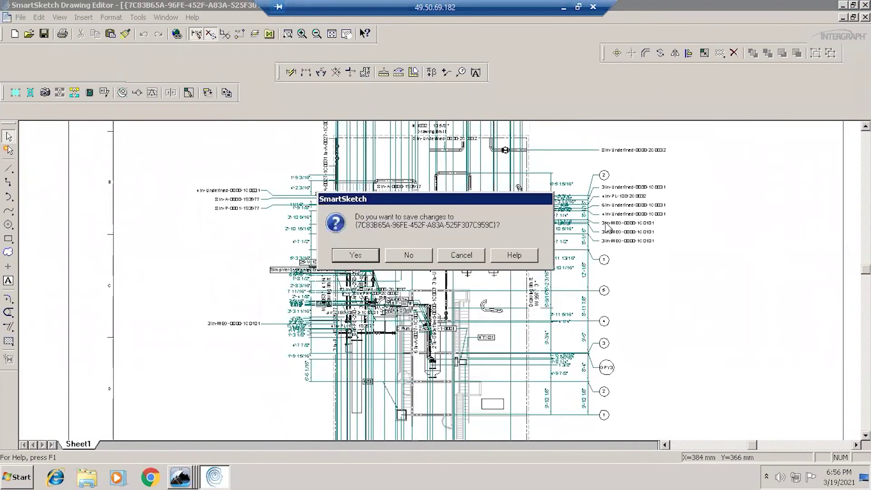
{"action": "left_click", "coordinate": [418, 257]}
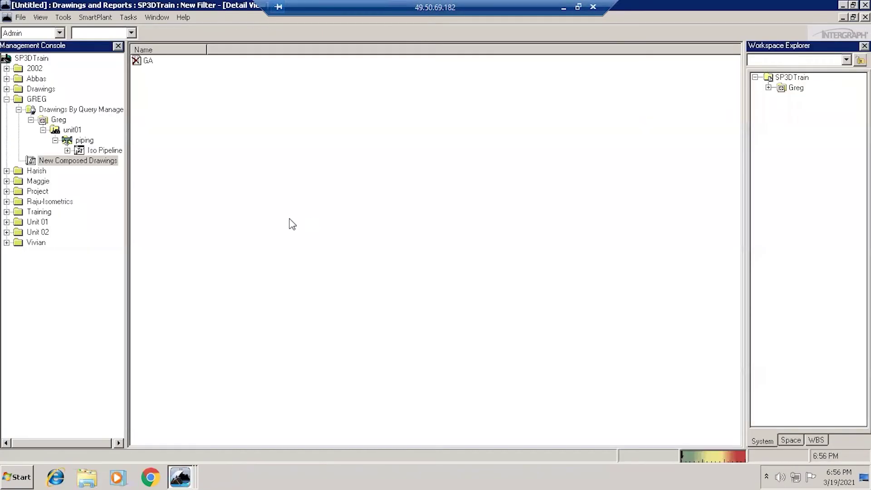
Return to the Piping task and browse the Catalog Reports templates in Run Report, then cancel
{"action": "left_click", "coordinate": [128, 18]}
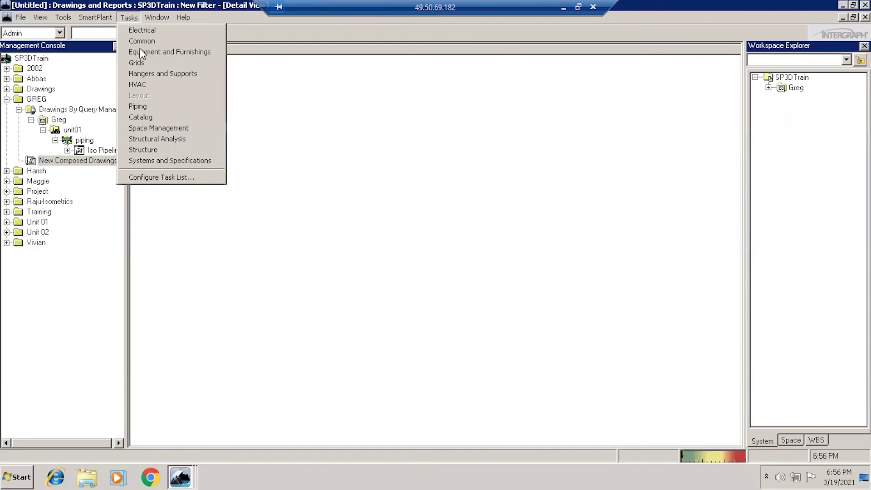
{"action": "left_click", "coordinate": [147, 107]}
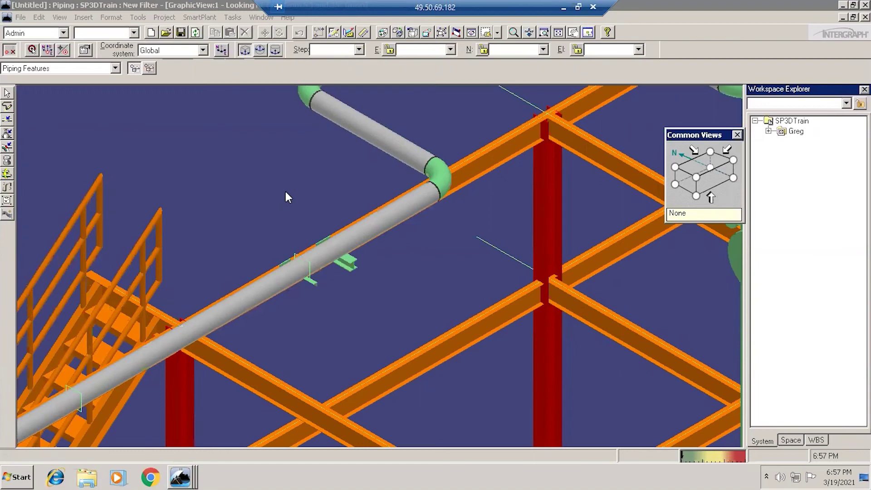
{"action": "left_click", "coordinate": [137, 17]}
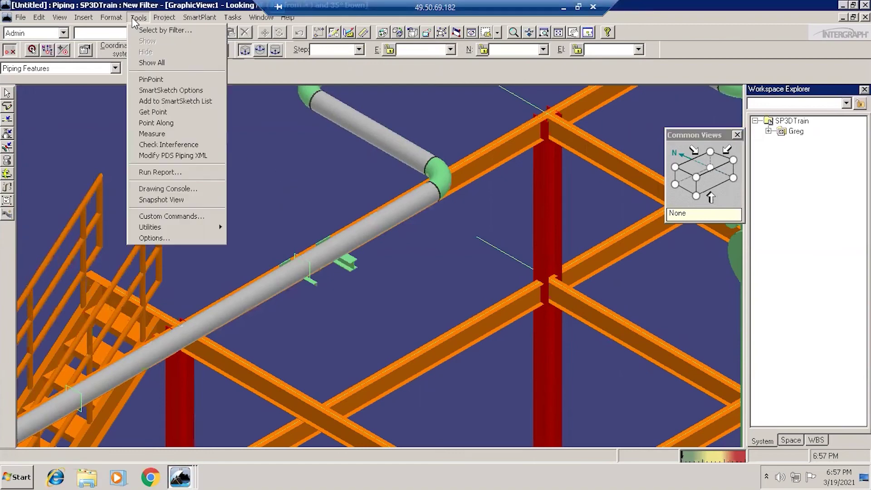
{"action": "left_click", "coordinate": [168, 172]}
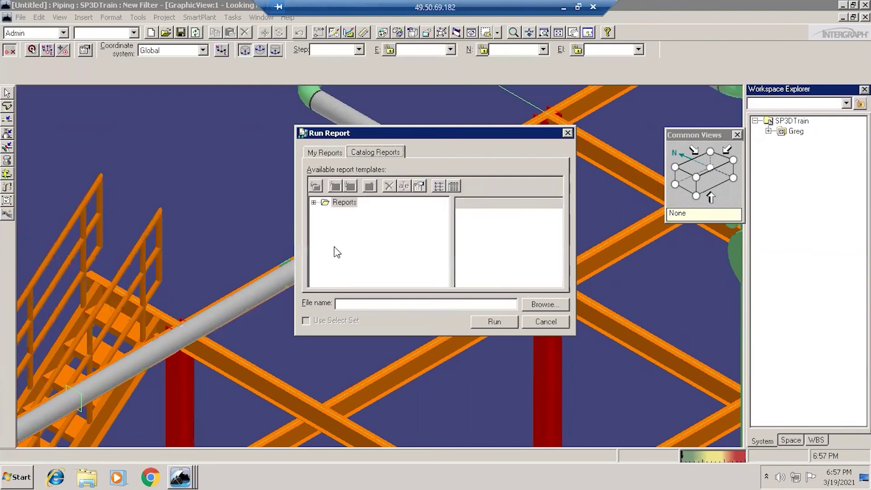
{"action": "left_click", "coordinate": [314, 202]}
{"action": "left_click", "coordinate": [324, 213]}
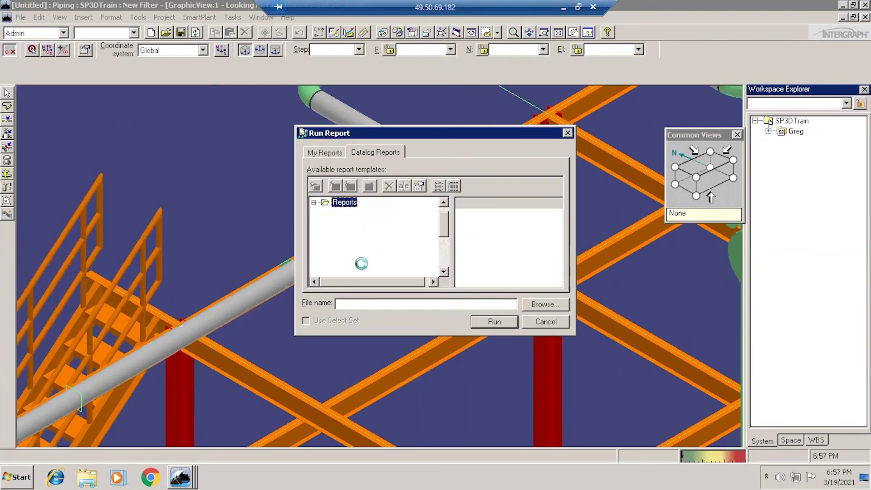
{"action": "left_click", "coordinate": [543, 322]}
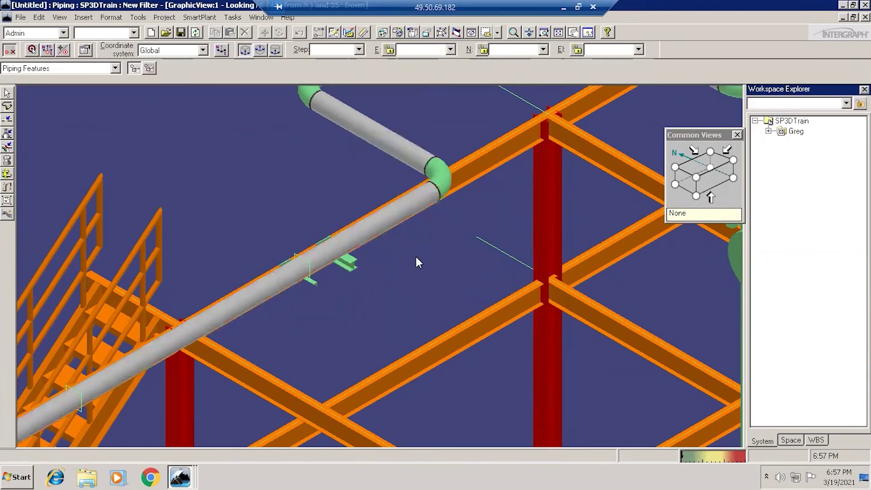
Zoom out and pan so the heat exchangers sit in the upper centre of the view
{"action": "left_click", "coordinate": [513, 32]}
{"action": "left_click_drag", "start_coordinate": [495, 304], "coordinate": [556, 355]}
{"action": "middle_click_drag", "start_coordinate": [556, 355], "coordinate": [335, 249]}
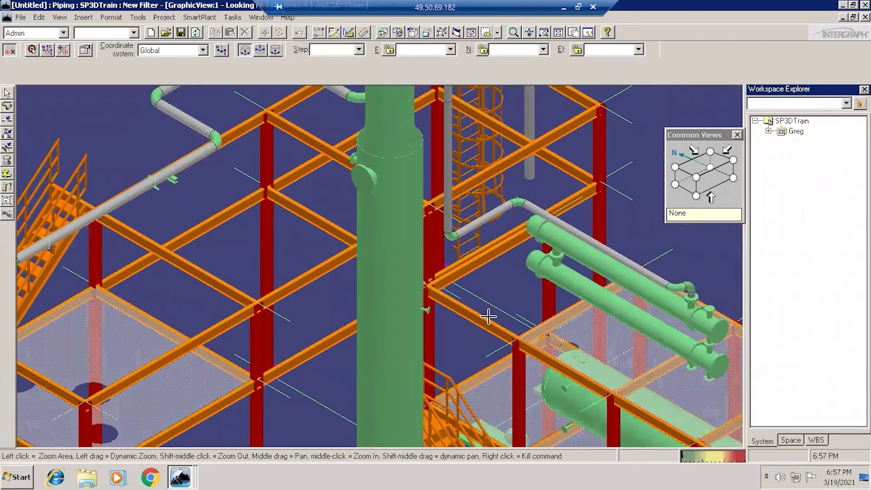
{"action": "scroll", "coordinate": [551, 340], "scroll_direction": "down", "scroll_amount": 2}
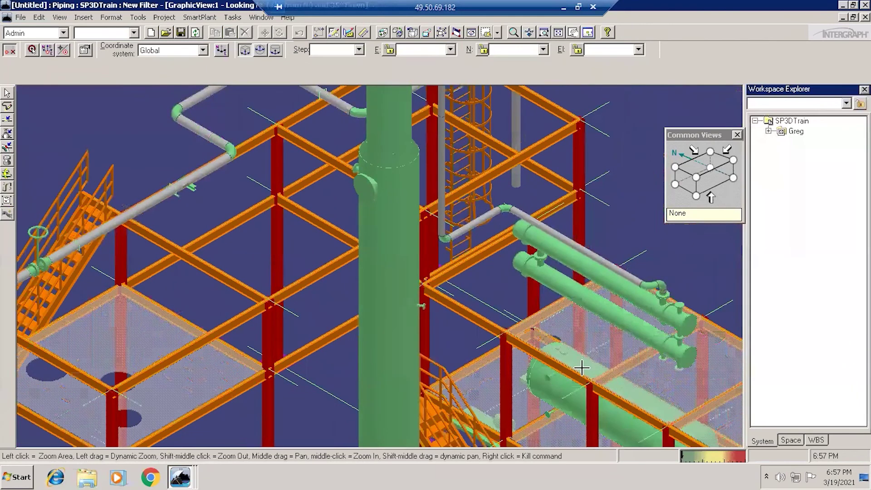
{"action": "middle_click_drag", "start_coordinate": [706, 439], "coordinate": [610, 289]}
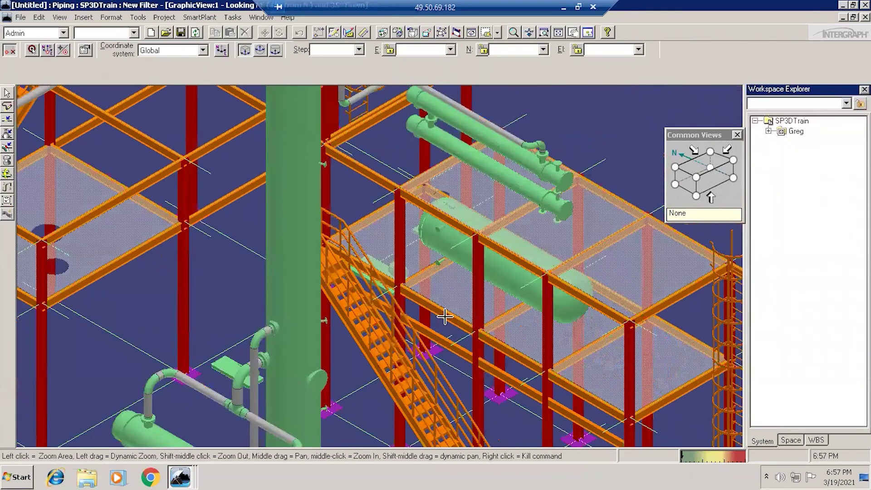
{"action": "right_click", "coordinate": [186, 223]}
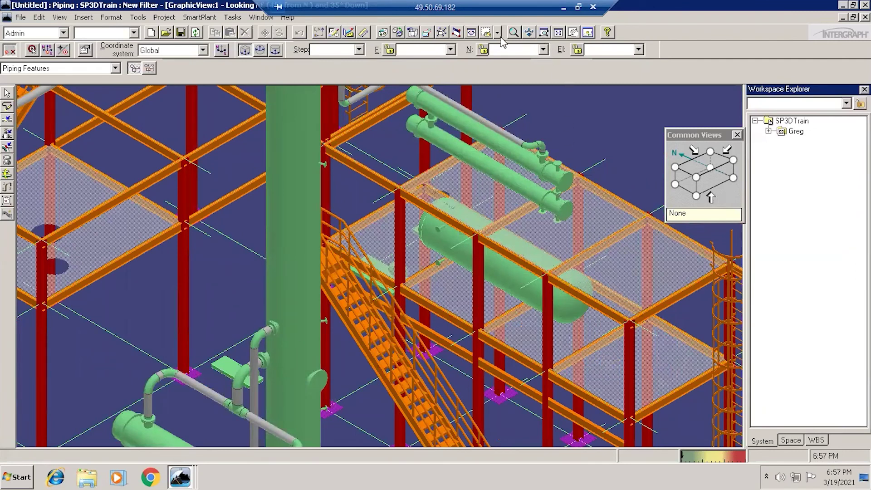
Zoom further out until both platforms, column, stairs and exchangers all show
{"action": "left_click", "coordinate": [513, 32]}
{"action": "scroll", "coordinate": [477, 272], "scroll_direction": "down", "scroll_amount": 5}
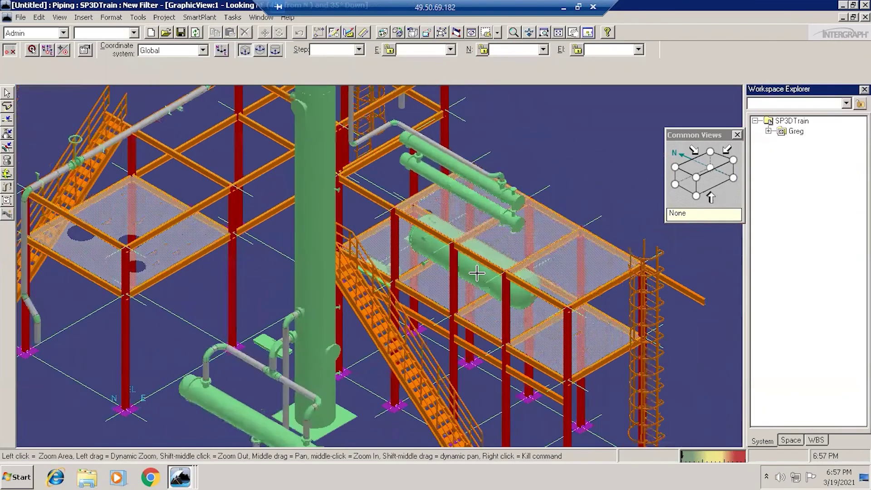
{"action": "scroll", "coordinate": [477, 272], "scroll_direction": "down", "scroll_amount": 2}
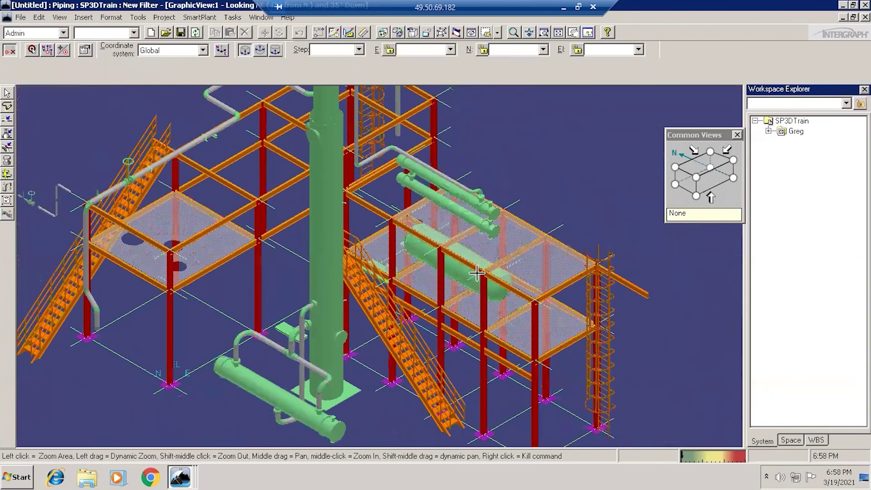
{"action": "scroll", "coordinate": [476, 273], "scroll_direction": "down", "scroll_amount": 1}
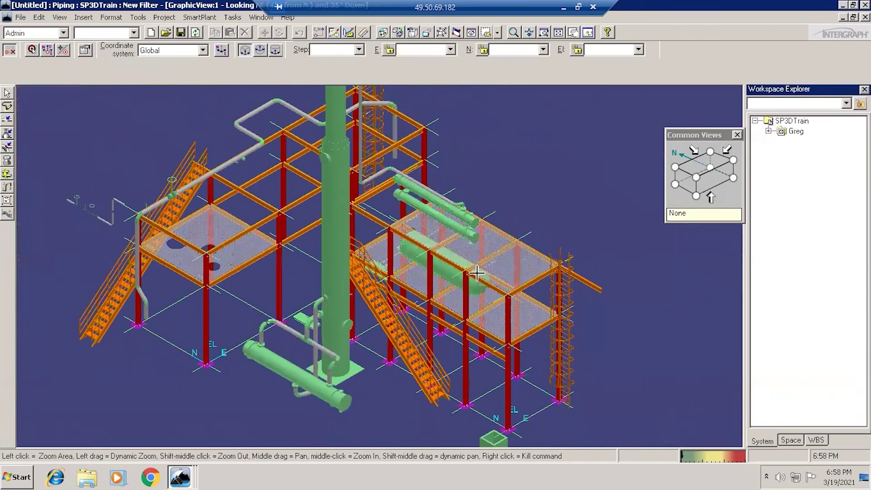
{"action": "right_click", "coordinate": [573, 189]}
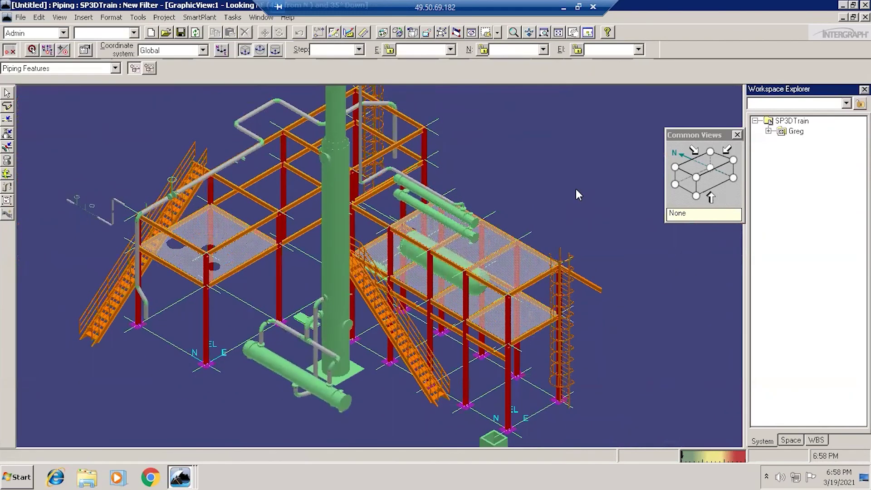